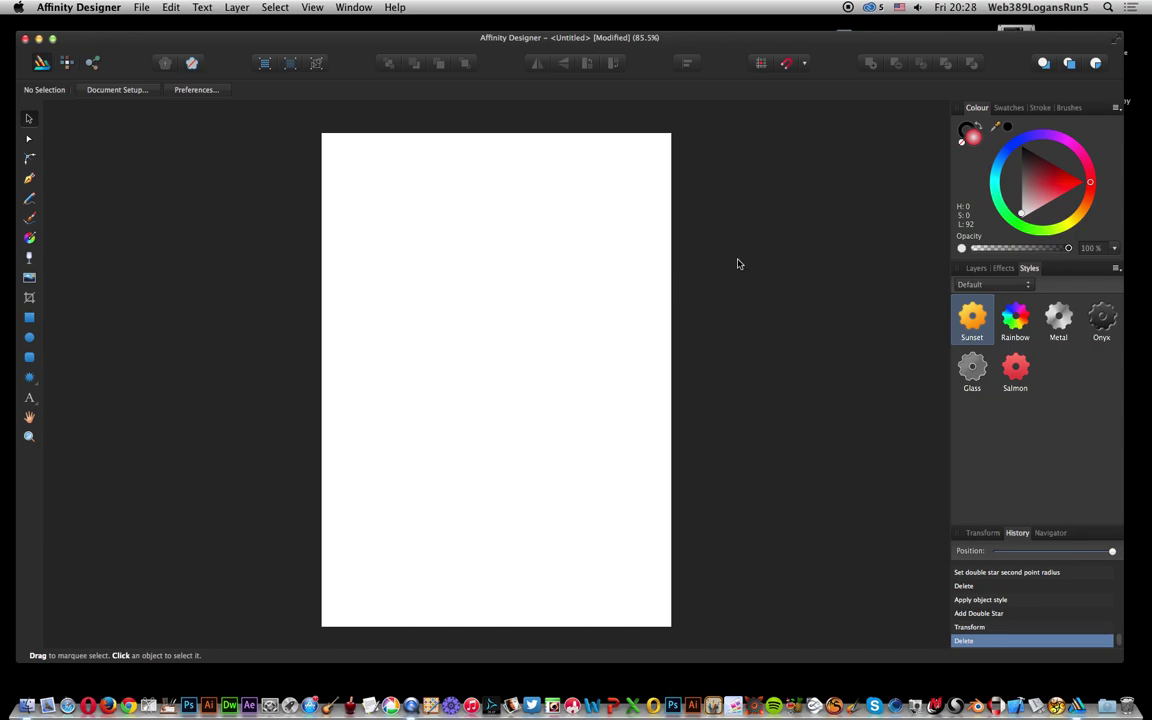
Pick the Double Star shape tool, set to 5 points, 53% inner and 81% point radius.
click(35, 380)
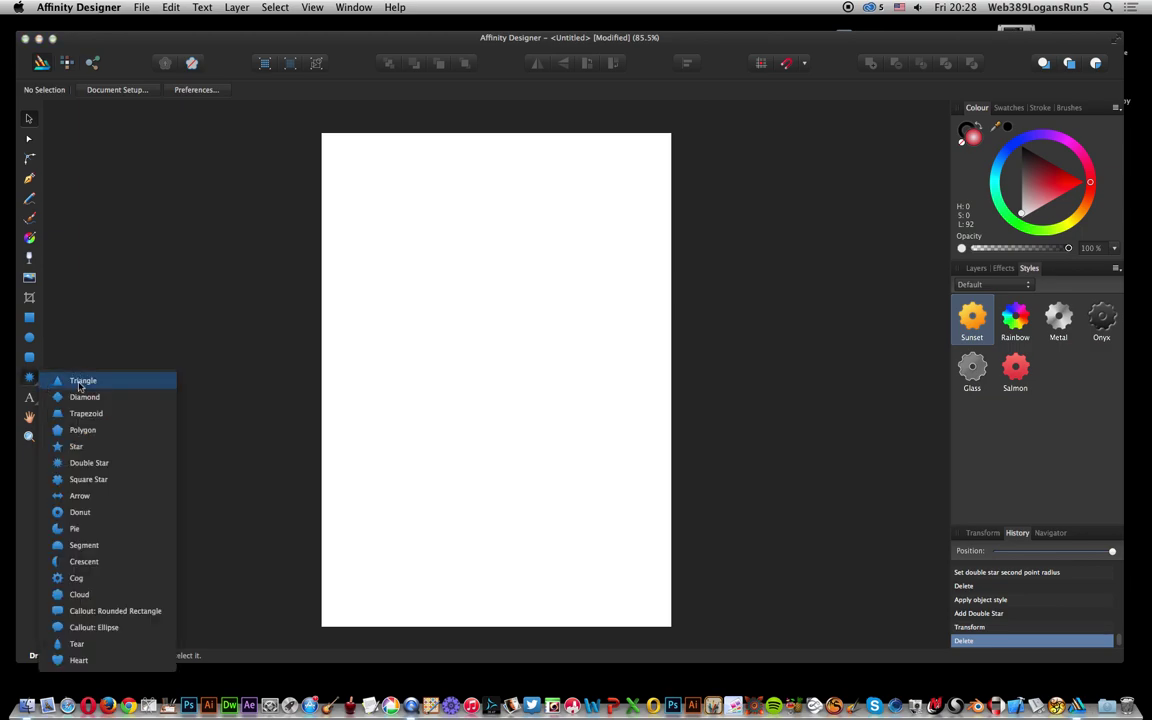
click(79, 464)
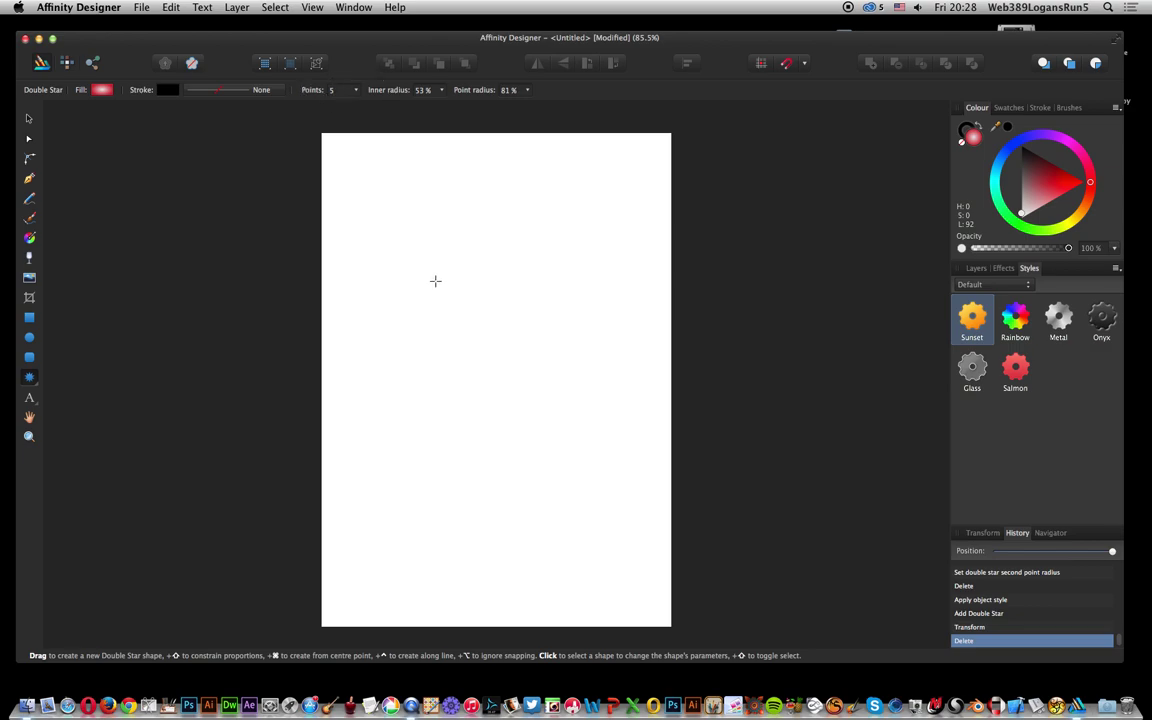
Draw a five-point double star, give it a solid red fill and centre it on the page.
drag(397, 231, 808, 614)
click(30, 118)
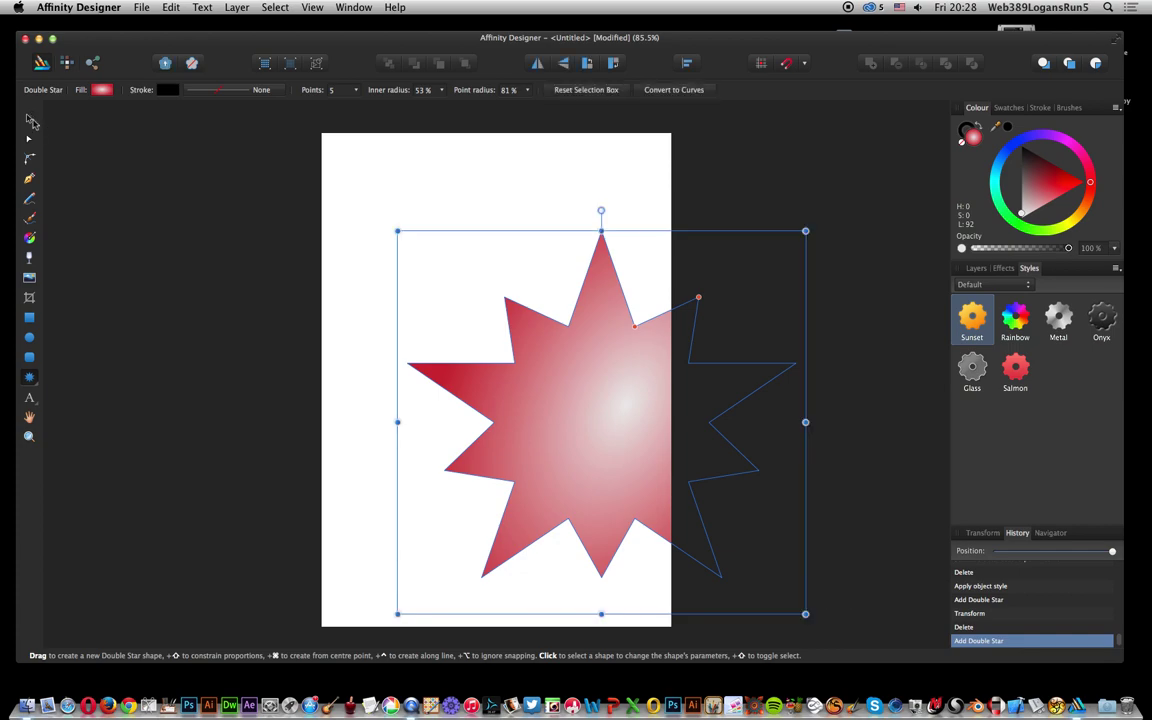
drag(618, 355, 539, 337)
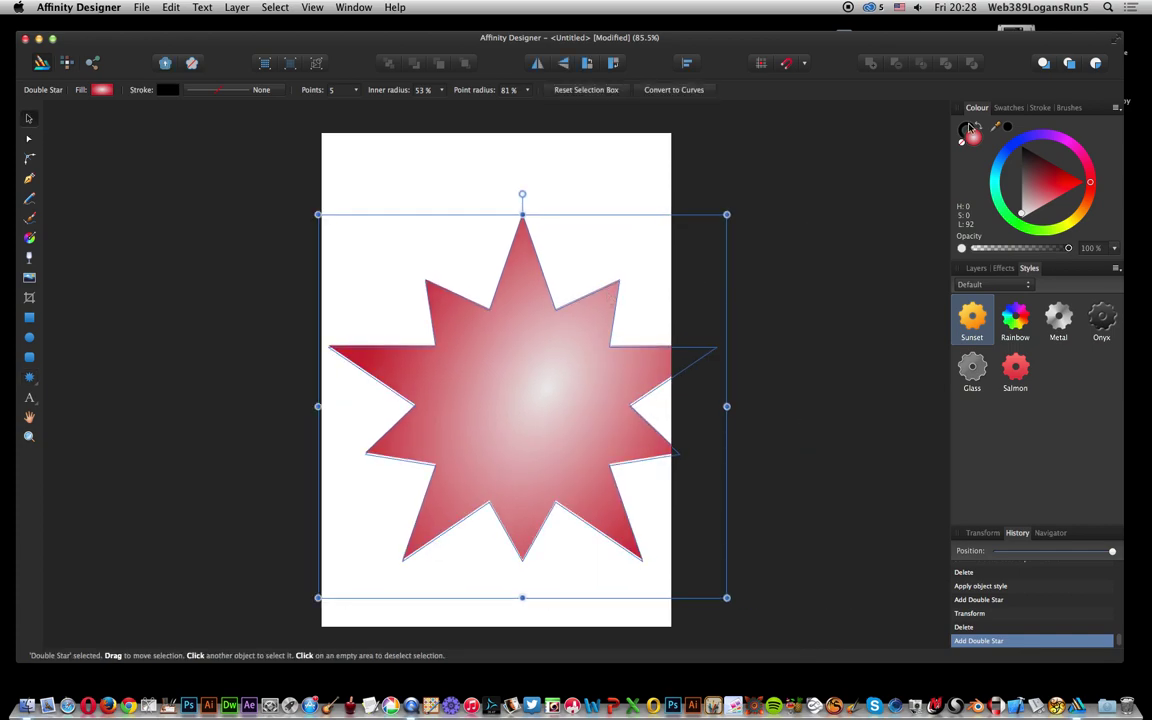
drag(1040, 204, 1058, 201)
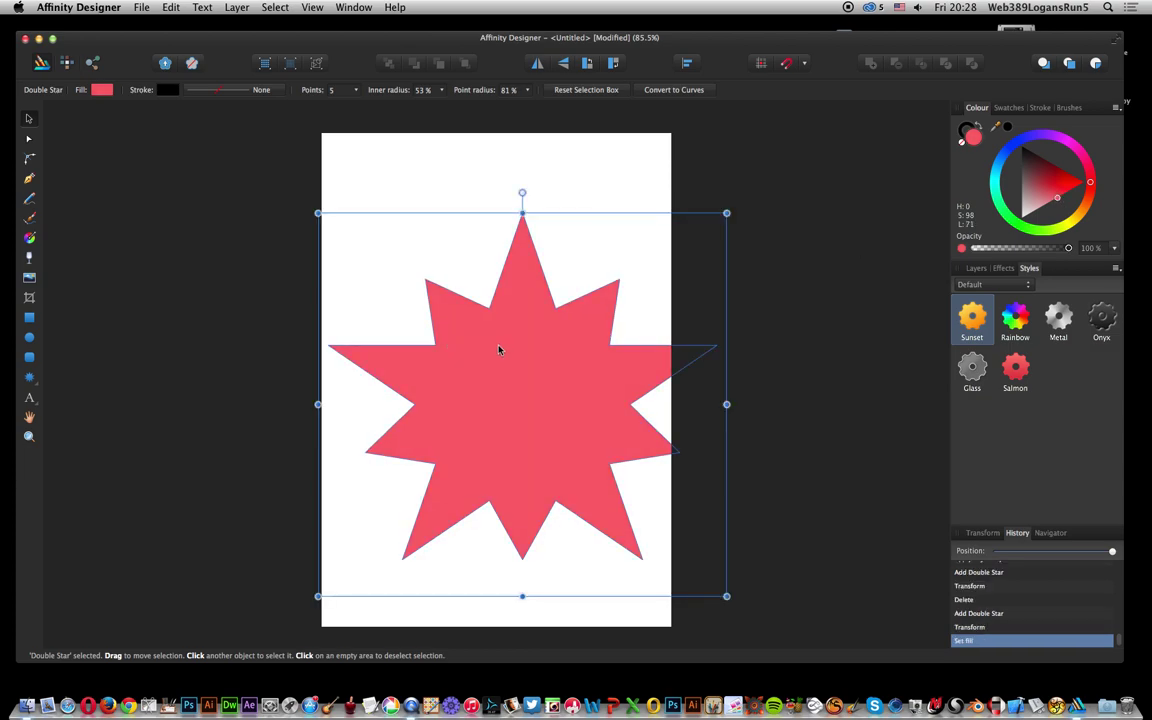
drag(488, 347, 469, 346)
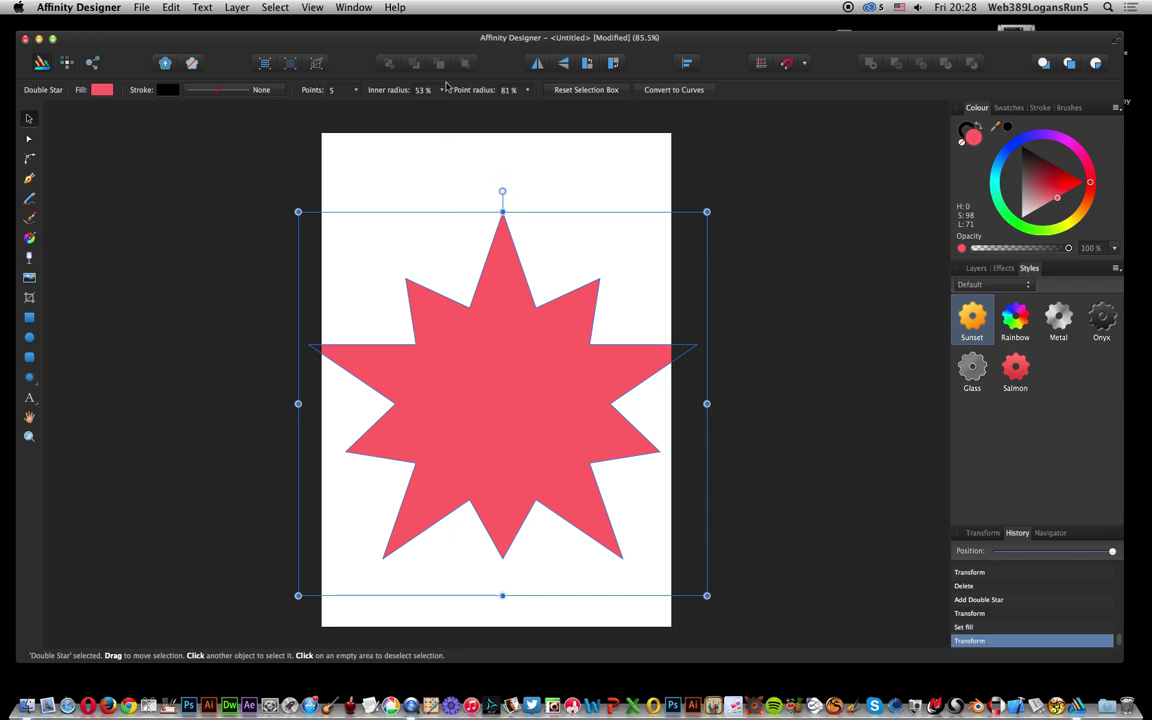
Set the star to 16 points and lower its inner radius to 43%.
click(328, 89)
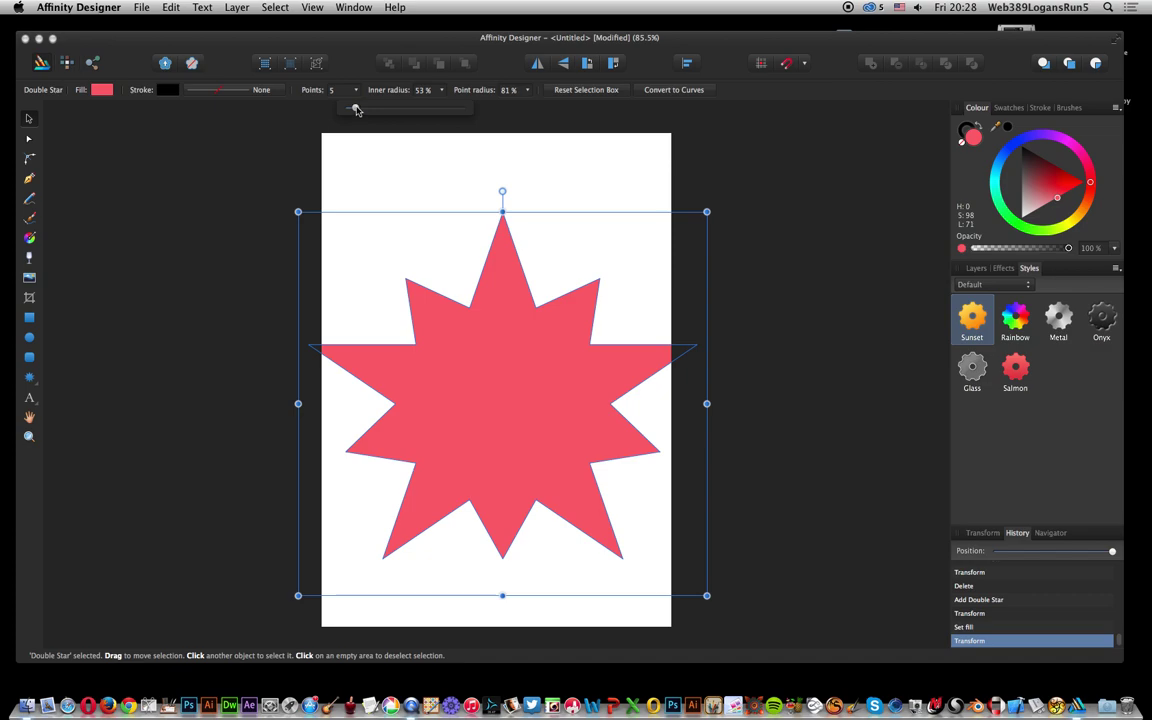
drag(356, 110, 383, 110)
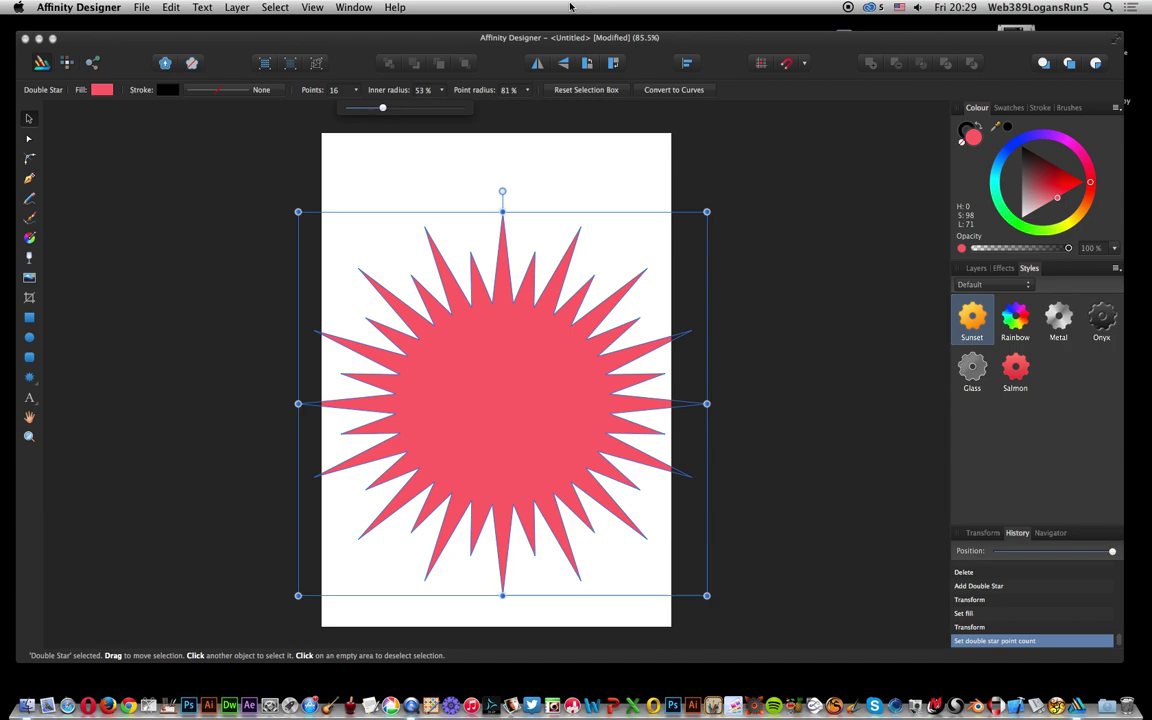
click(415, 91)
key(Return)
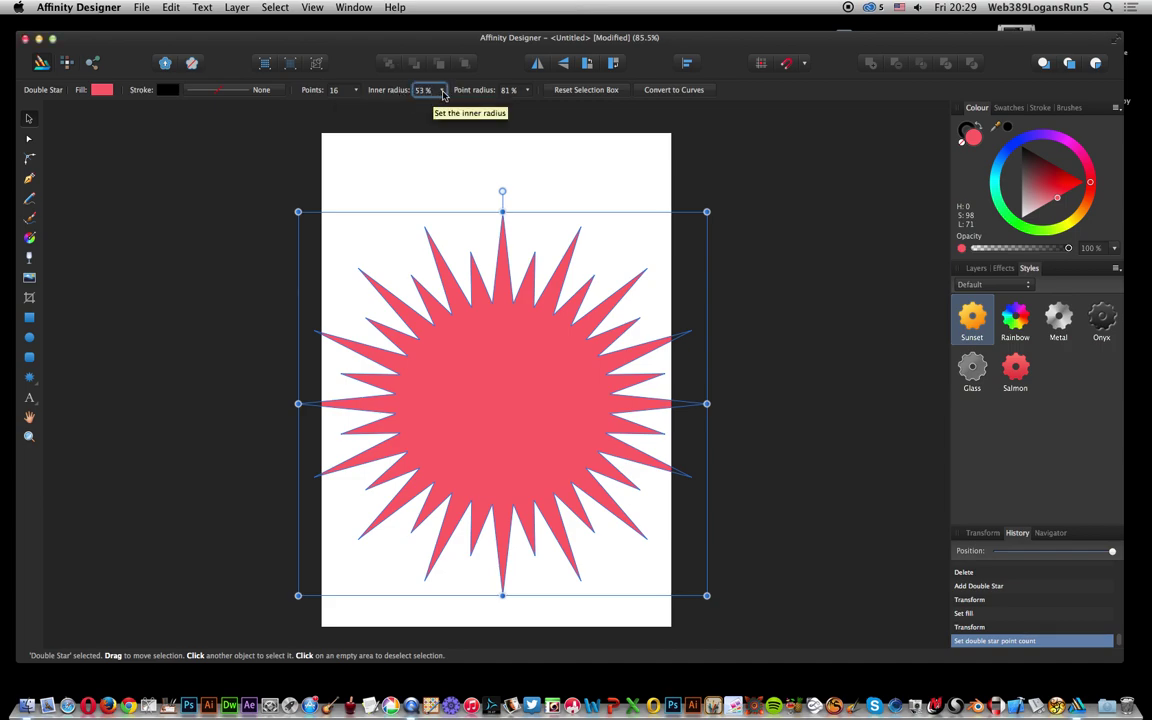
click(443, 91)
mouse_move(440, 111)
mouse_down()
mouse_move(389, 113)
mouse_move(499, 110)
mouse_move(474, 115)
mouse_move(497, 122)
mouse_move(432, 110)
mouse_up()
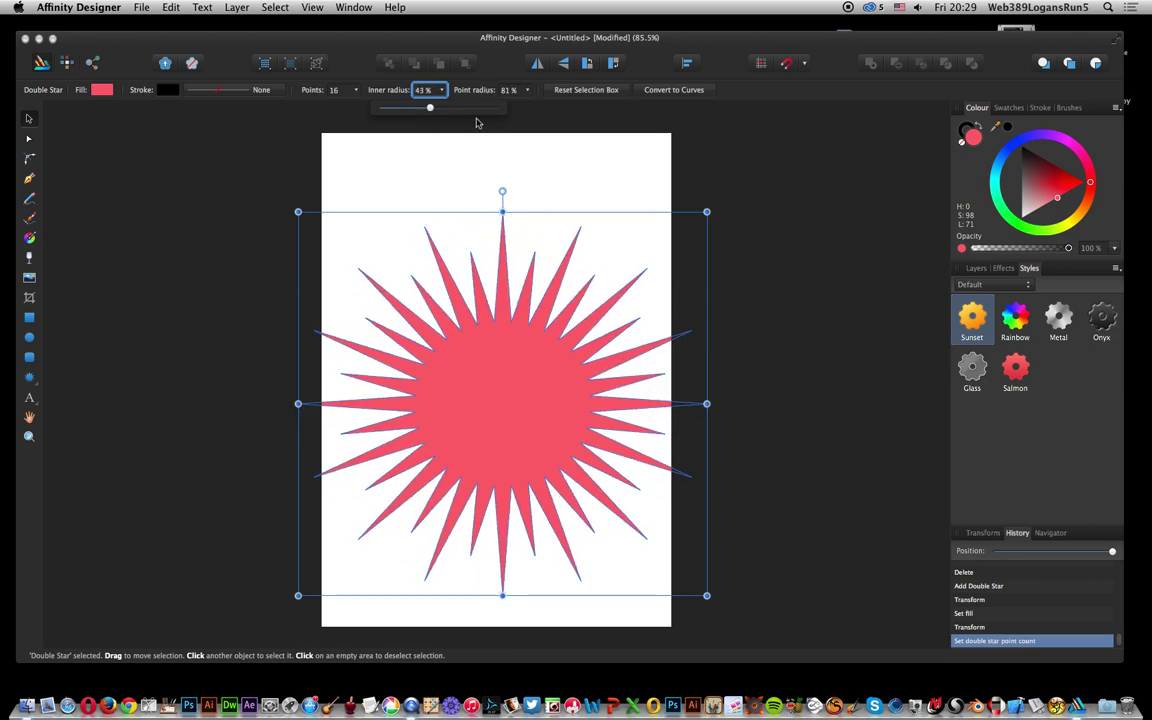
Shrink the point radius to 14% and raise the inner radius to 74%.
click(527, 90)
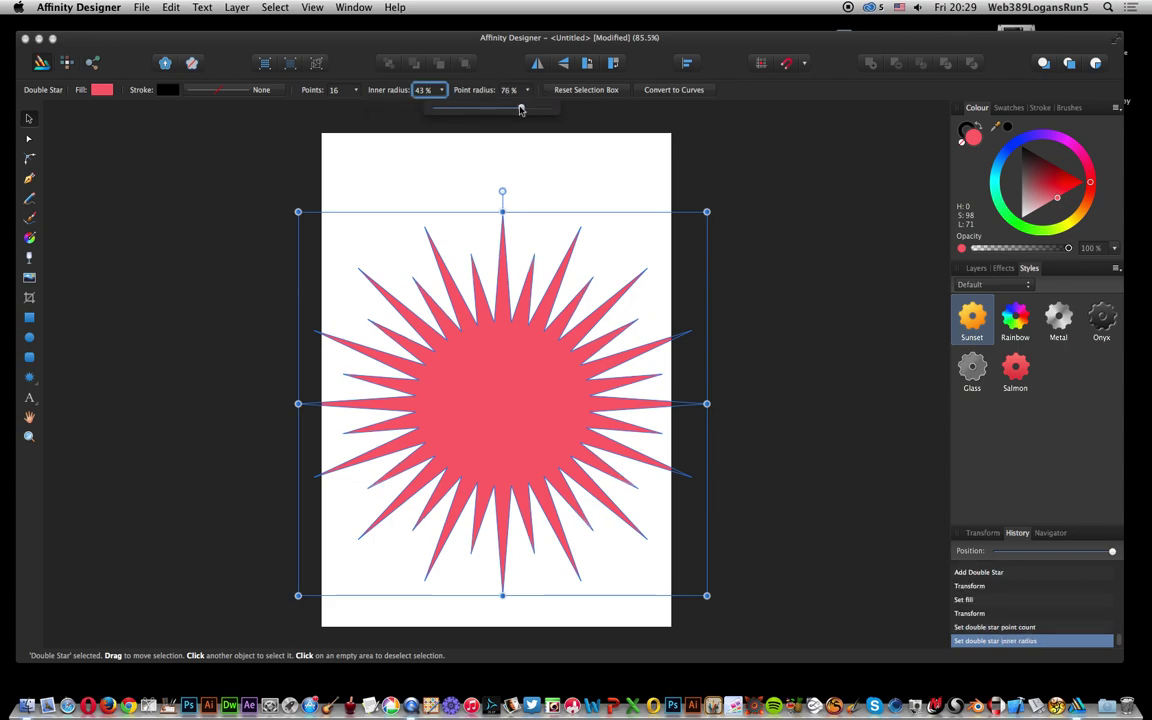
drag(522, 108, 450, 113)
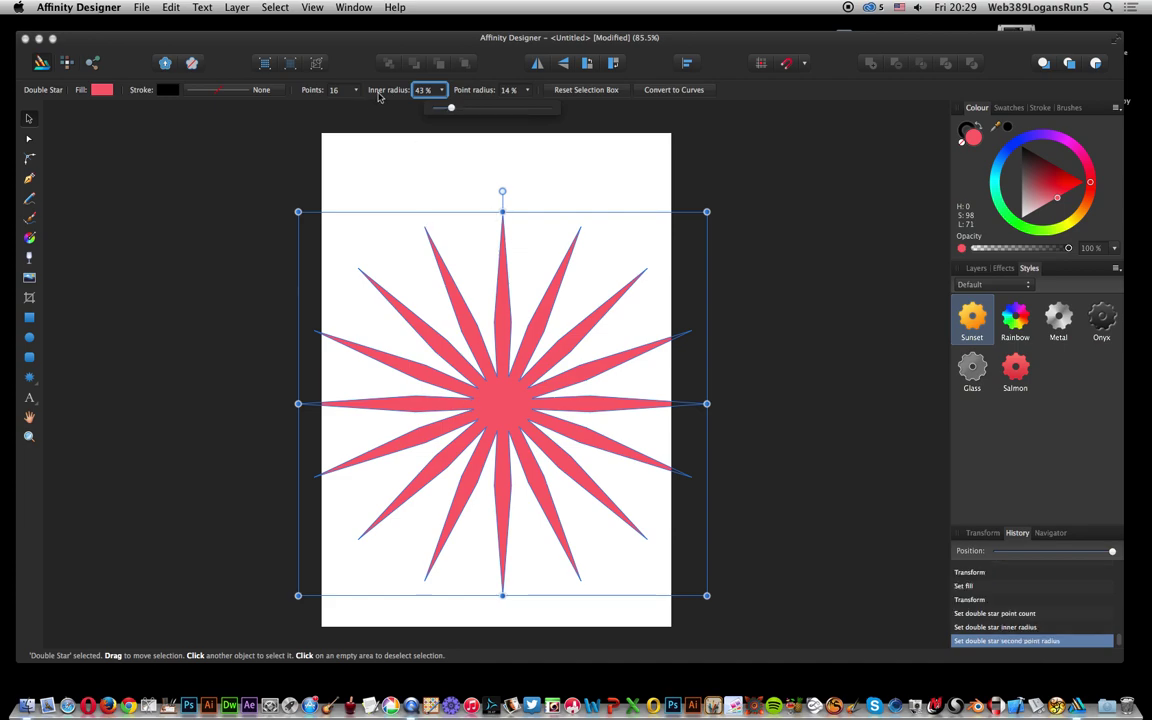
key(super+d)
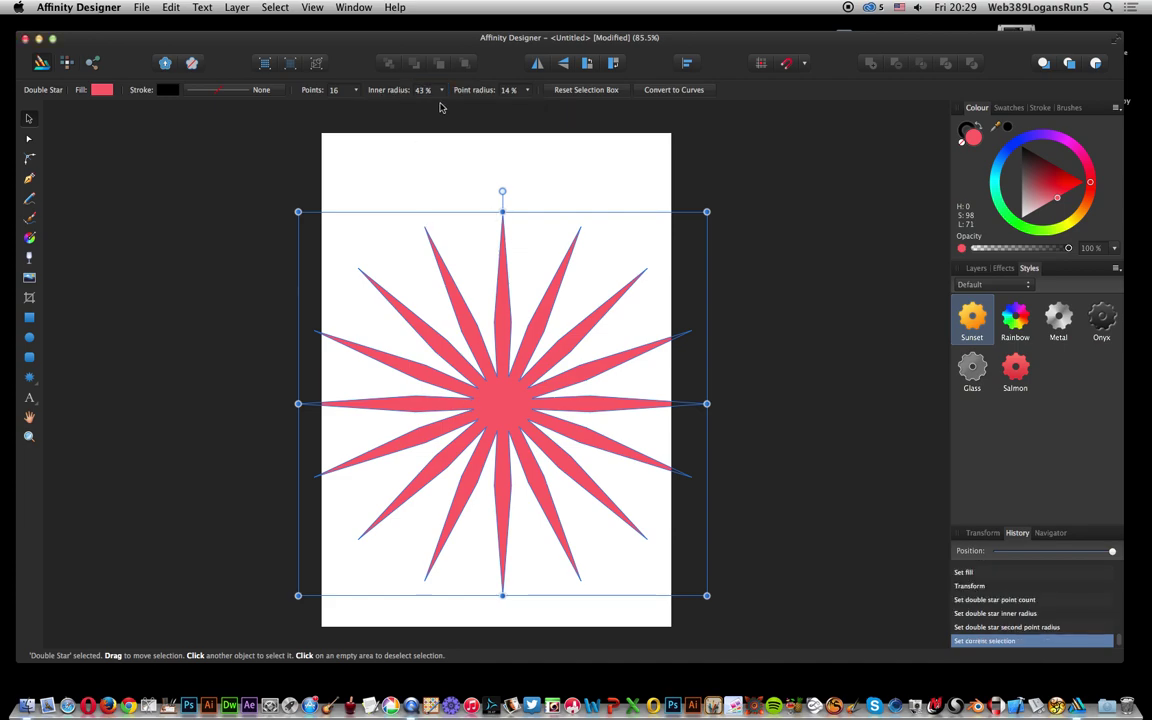
click(452, 323)
click(441, 91)
drag(441, 104, 476, 118)
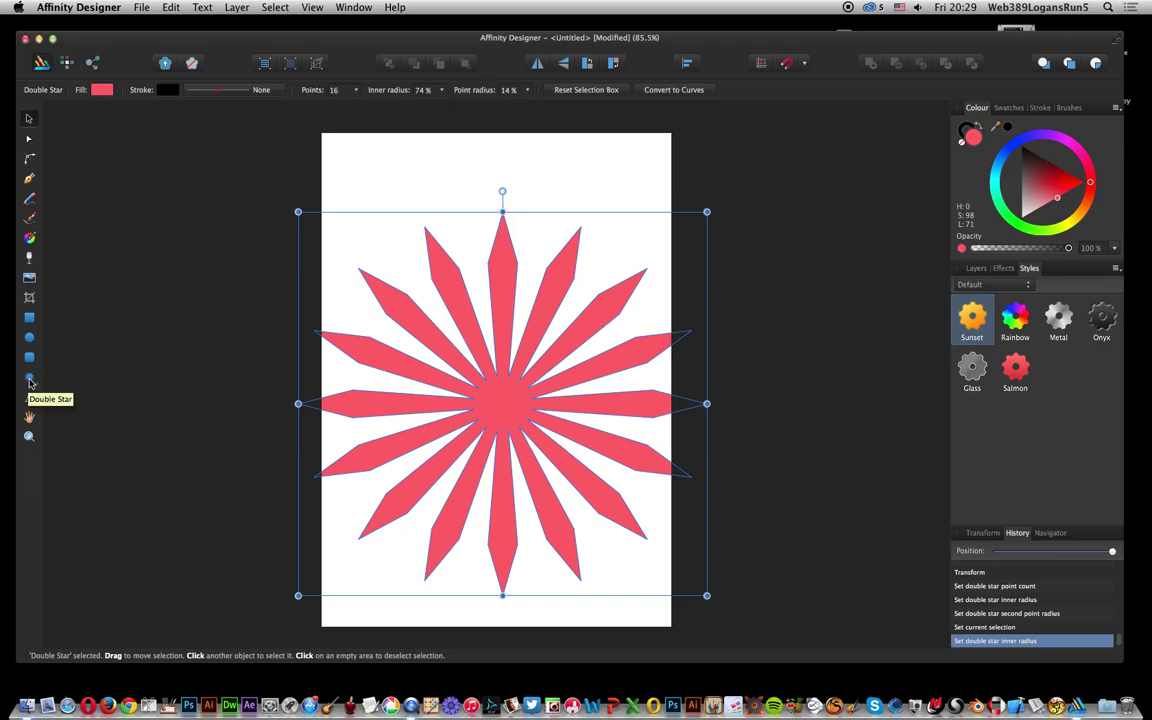
Drag the star's on-canvas radius handles to reach 56% inner and 85% point radius.
click(29, 379)
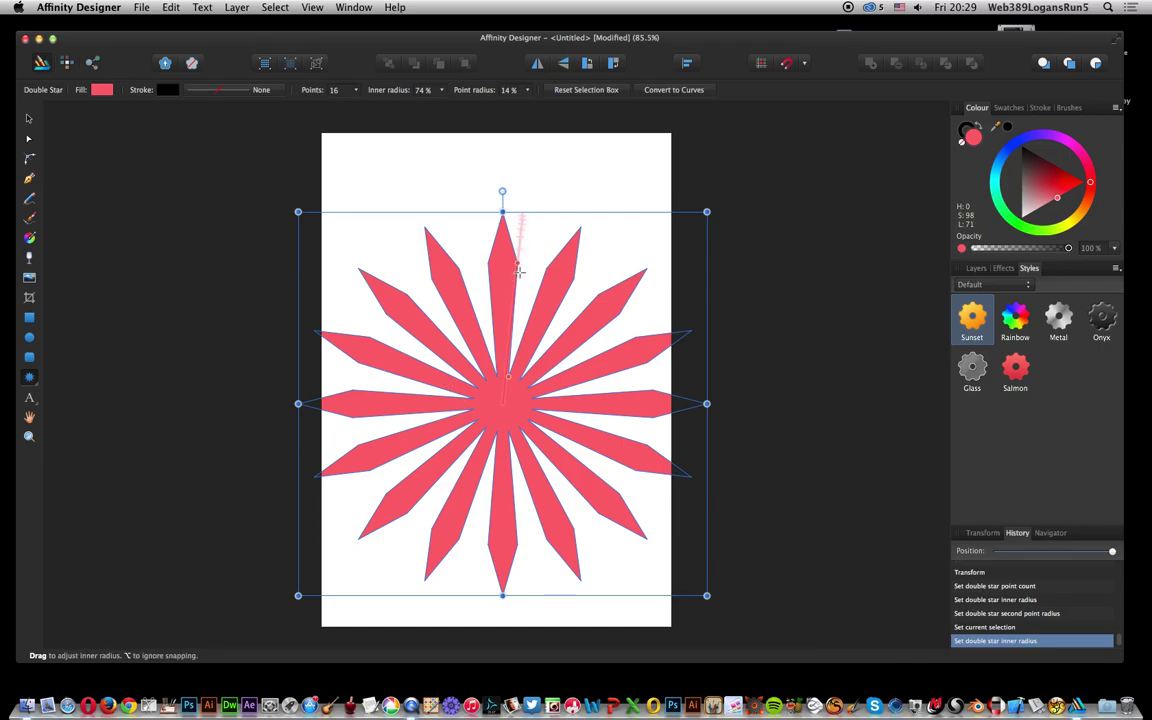
drag(508, 373, 510, 327)
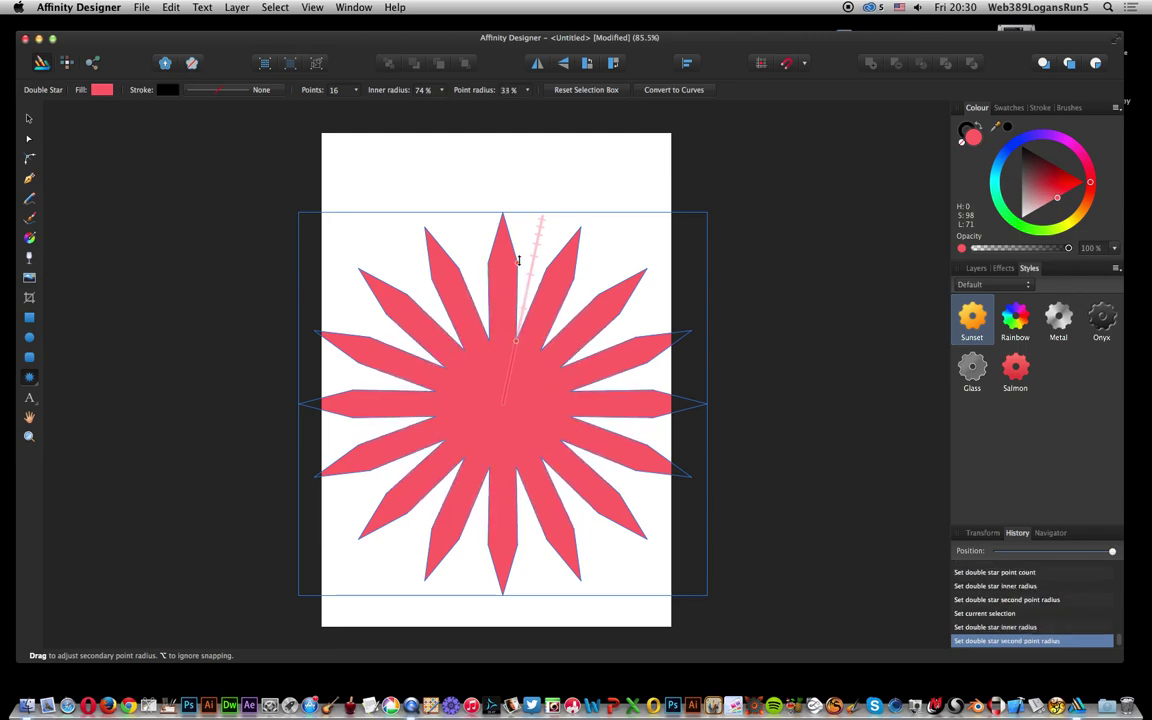
mouse_move(517, 262)
mouse_down()
mouse_move(519, 220)
mouse_move(518, 251)
mouse_up()
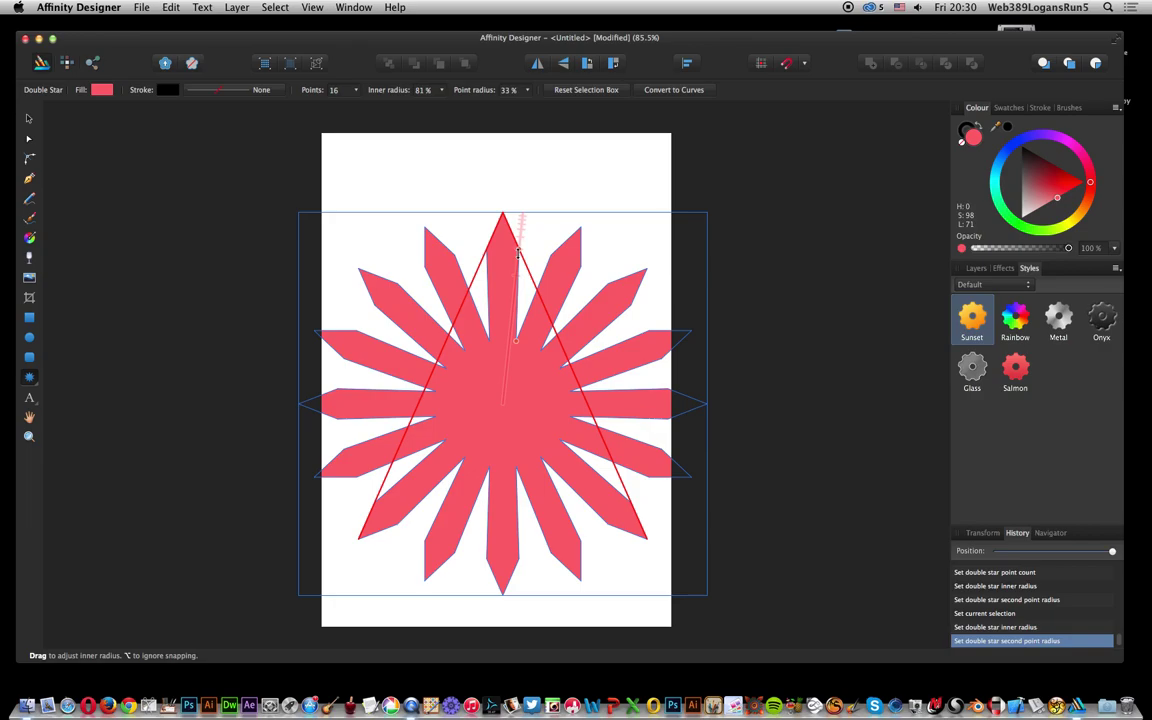
drag(517, 246, 518, 238)
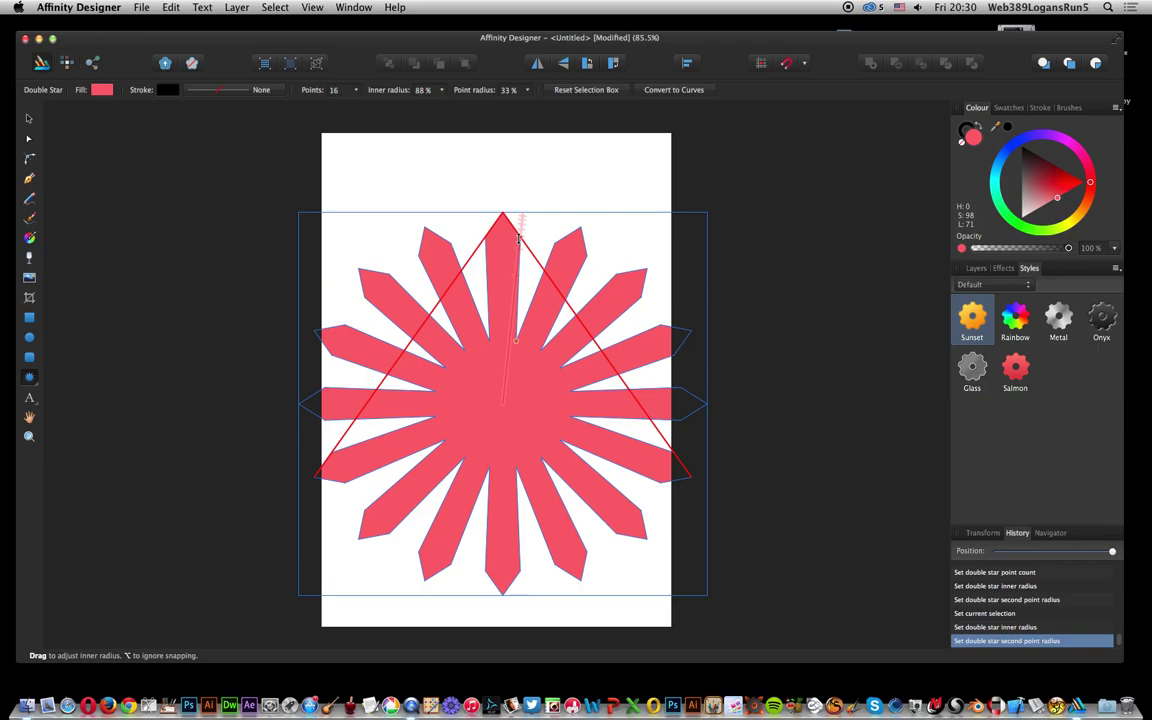
drag(519, 233, 525, 208)
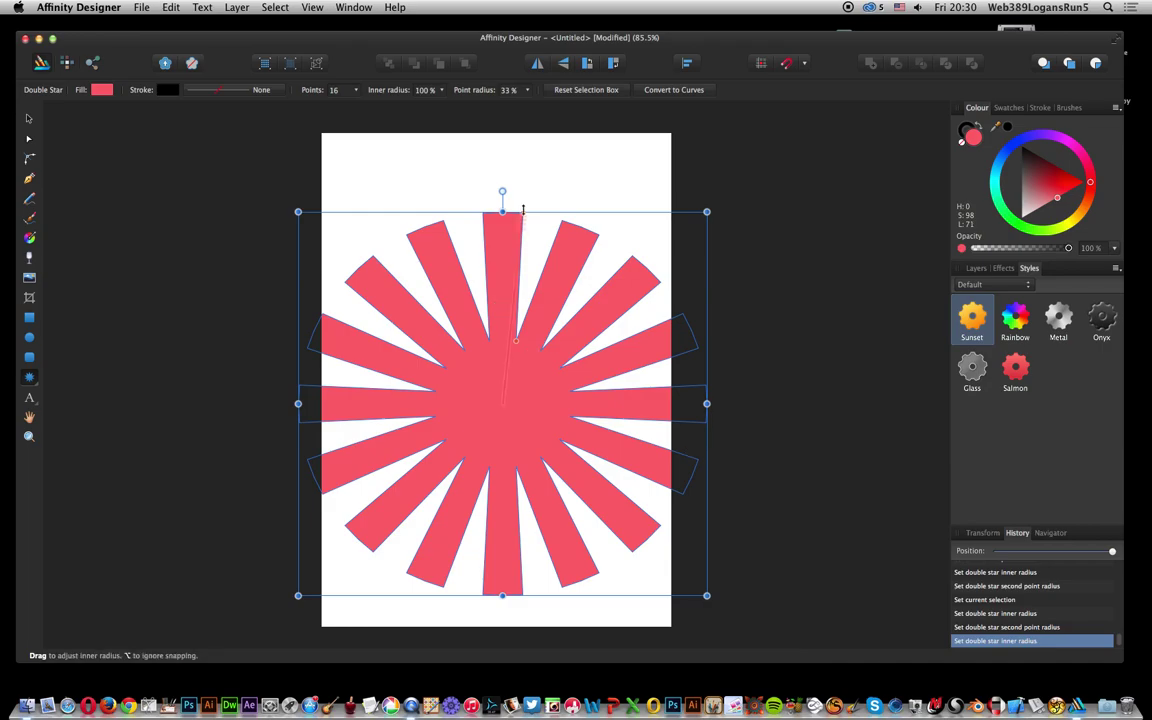
drag(521, 212, 537, 244)
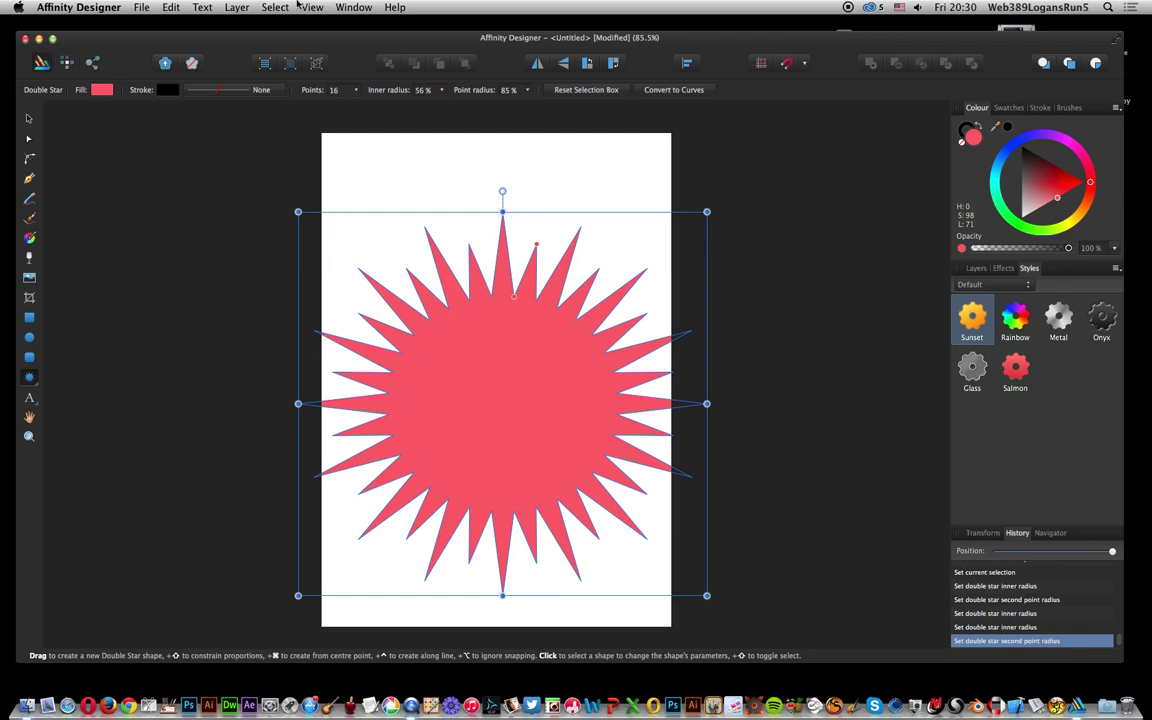
Convert the star to curves and pull the top spike tip and an upper-left inner node outward.
click(678, 91)
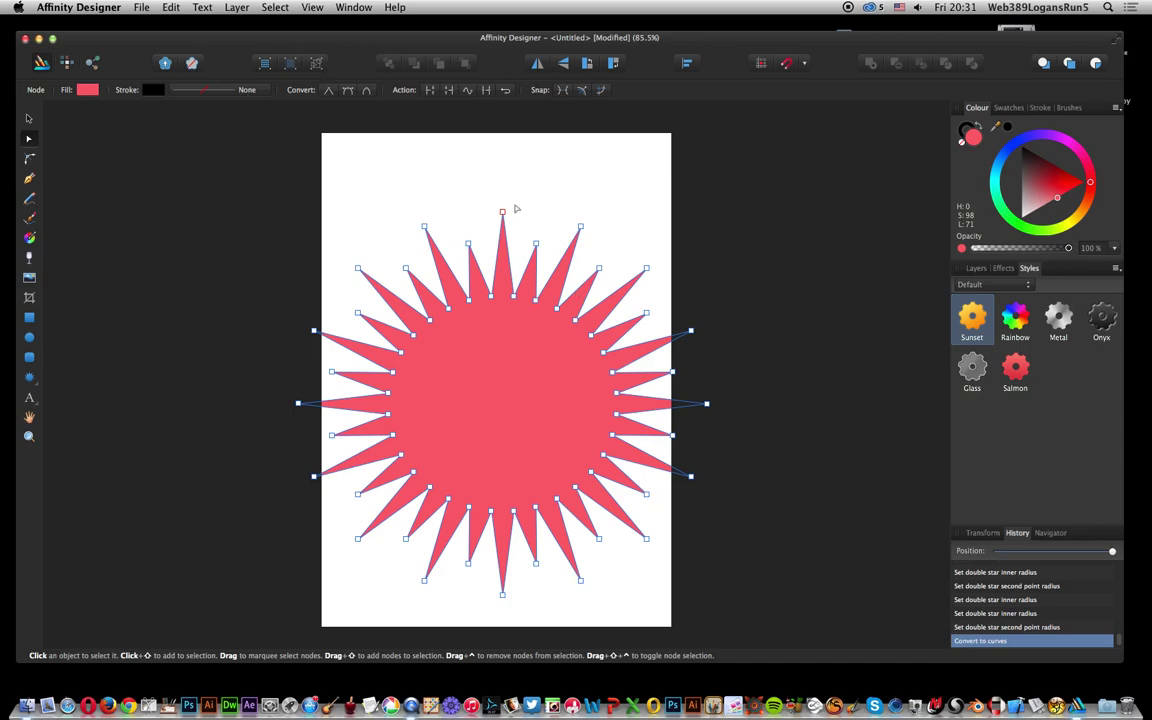
drag(503, 213, 479, 153)
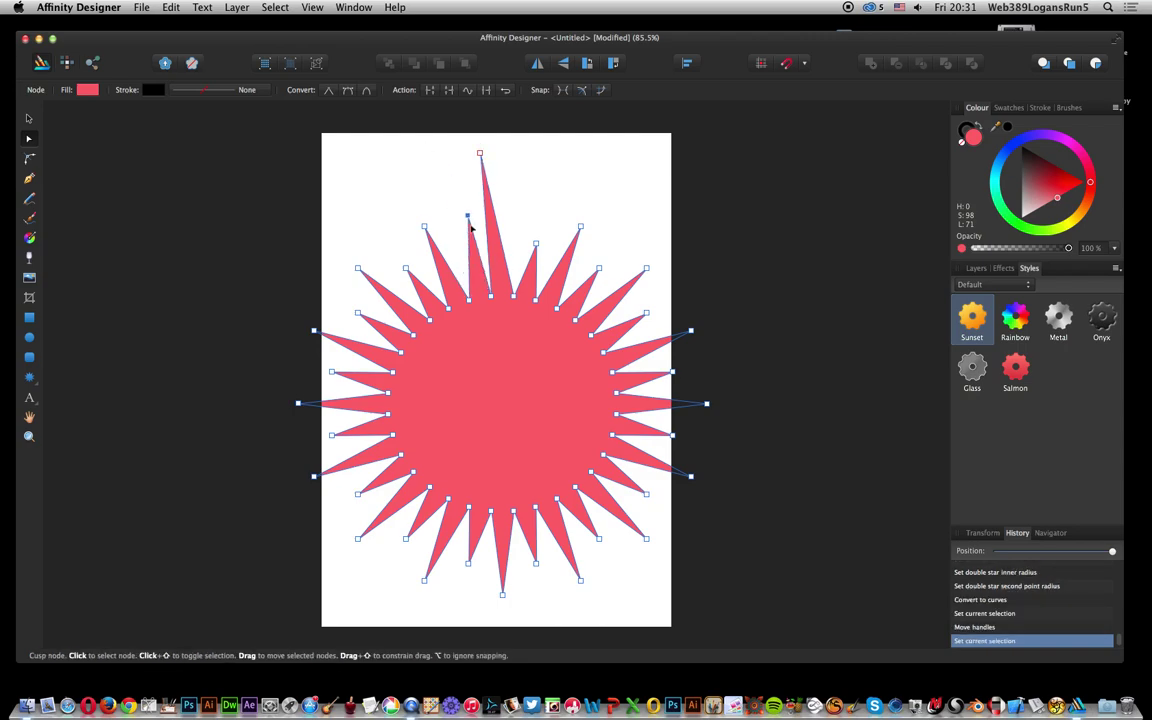
click(468, 240)
drag(465, 234, 379, 163)
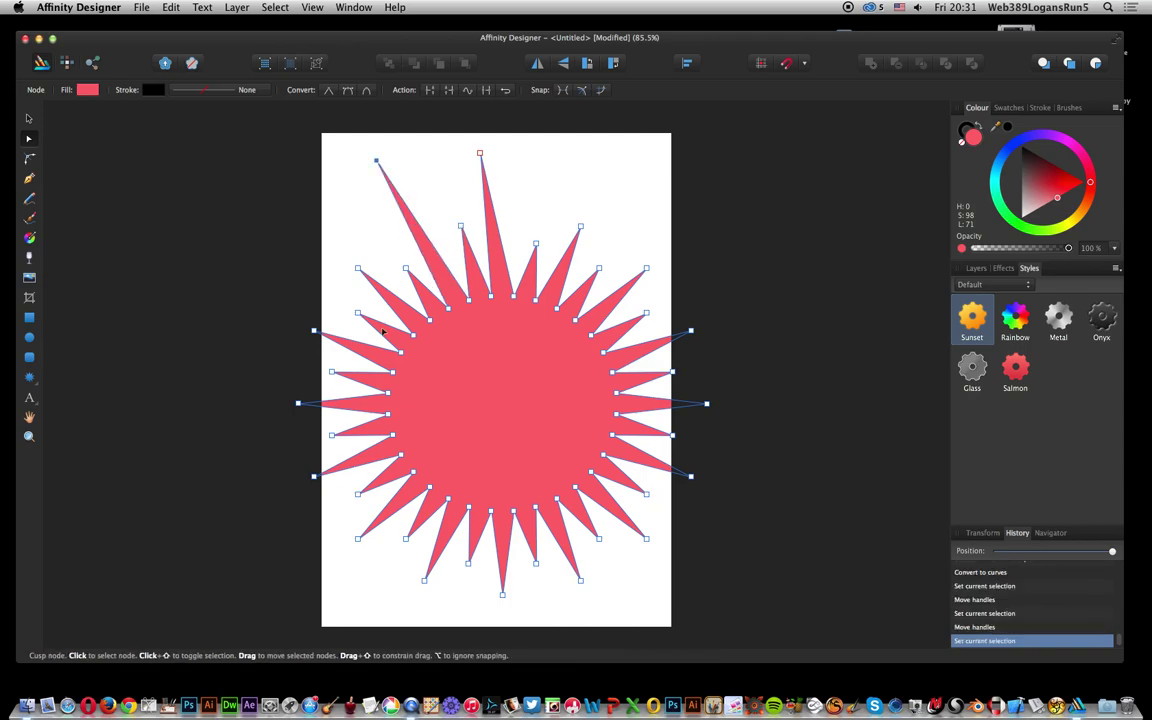
Stretch the upper-left, lower-left and bottom spikes outward and bow the left edge.
drag(357, 269, 287, 233)
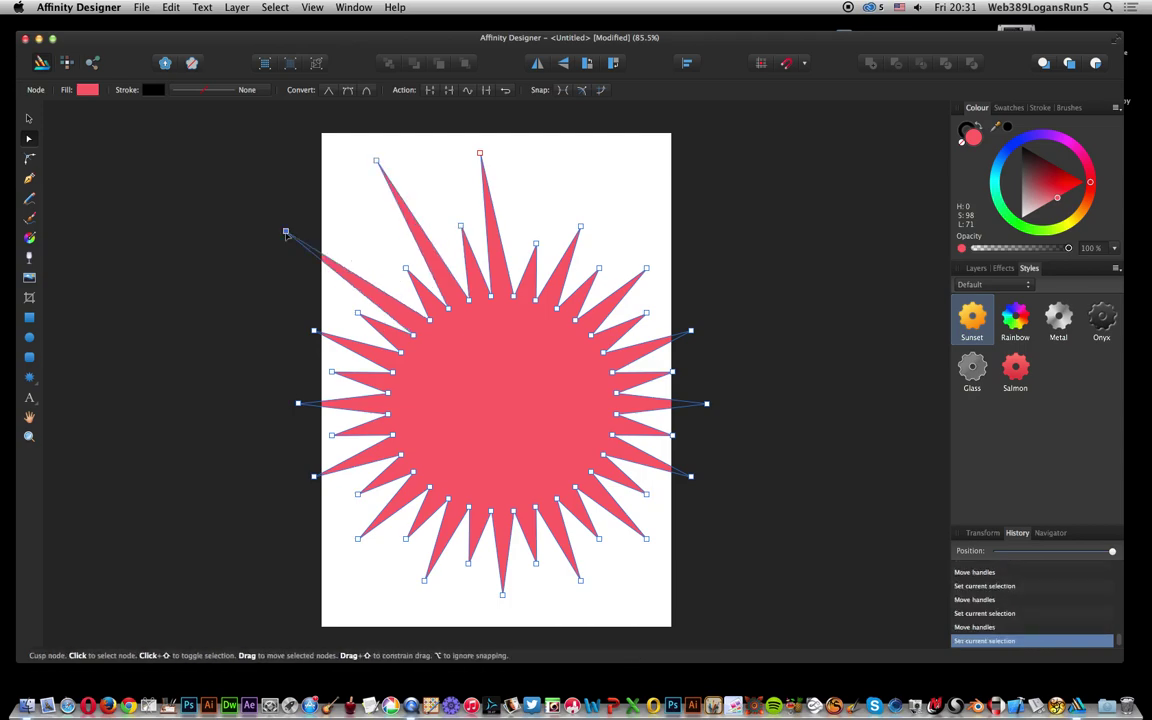
drag(297, 405, 249, 395)
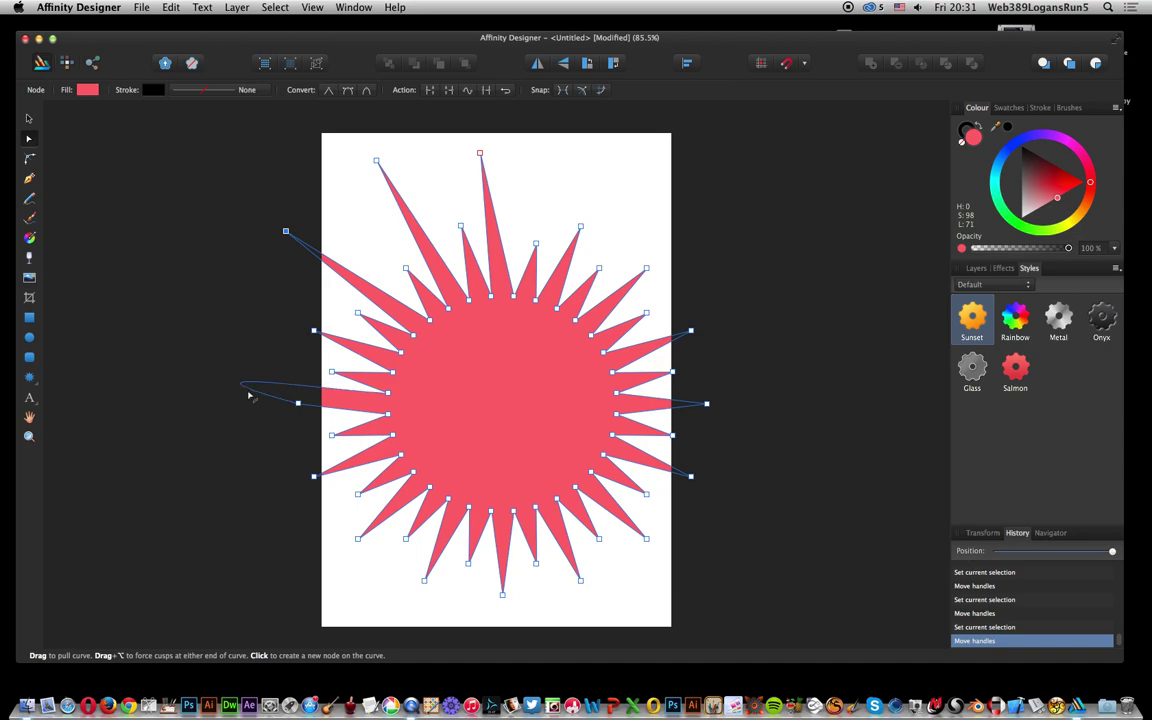
click(332, 394)
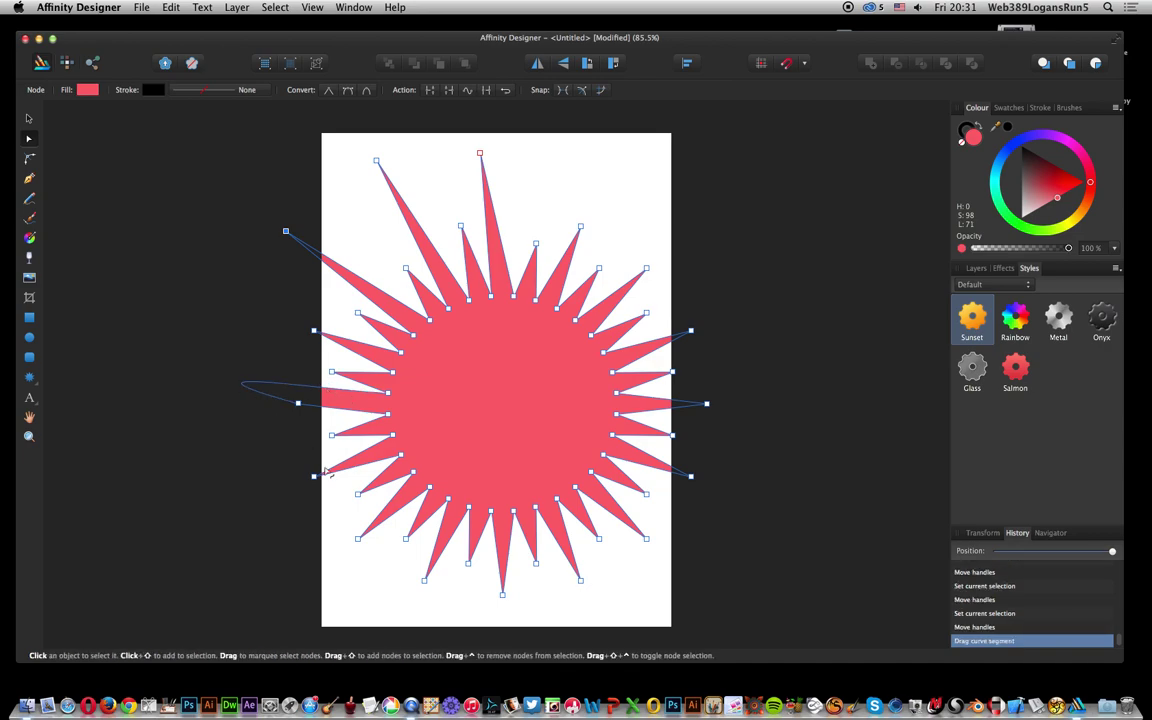
drag(315, 476, 253, 505)
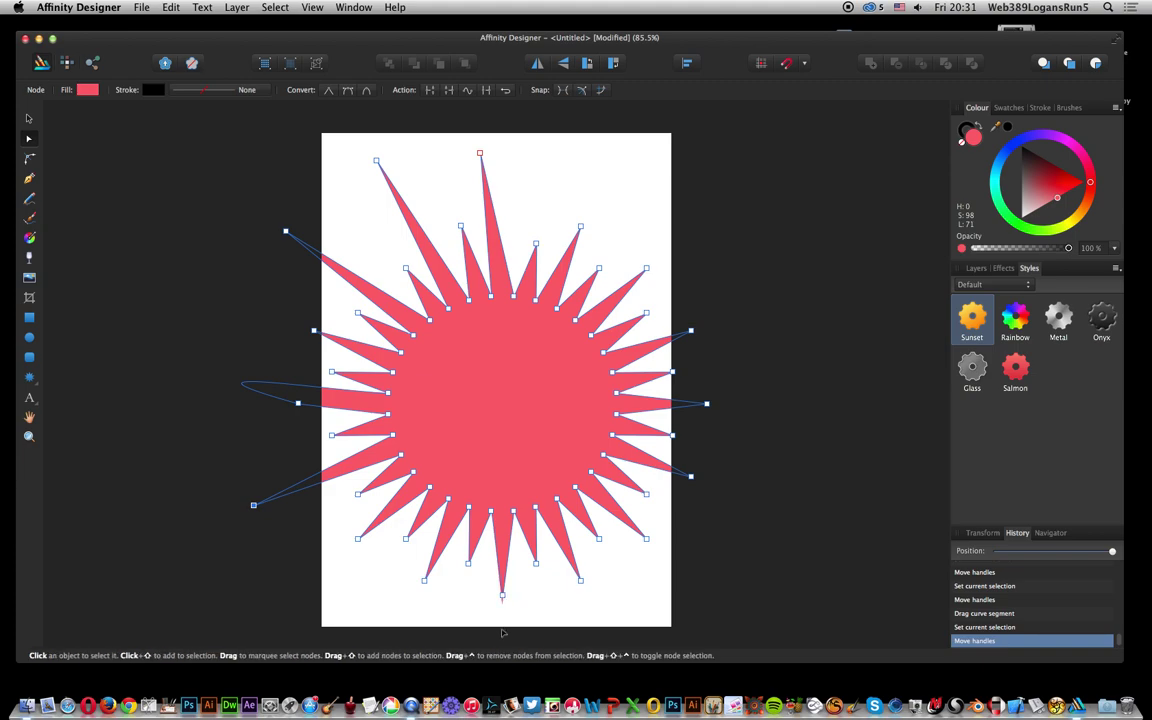
drag(502, 597, 503, 630)
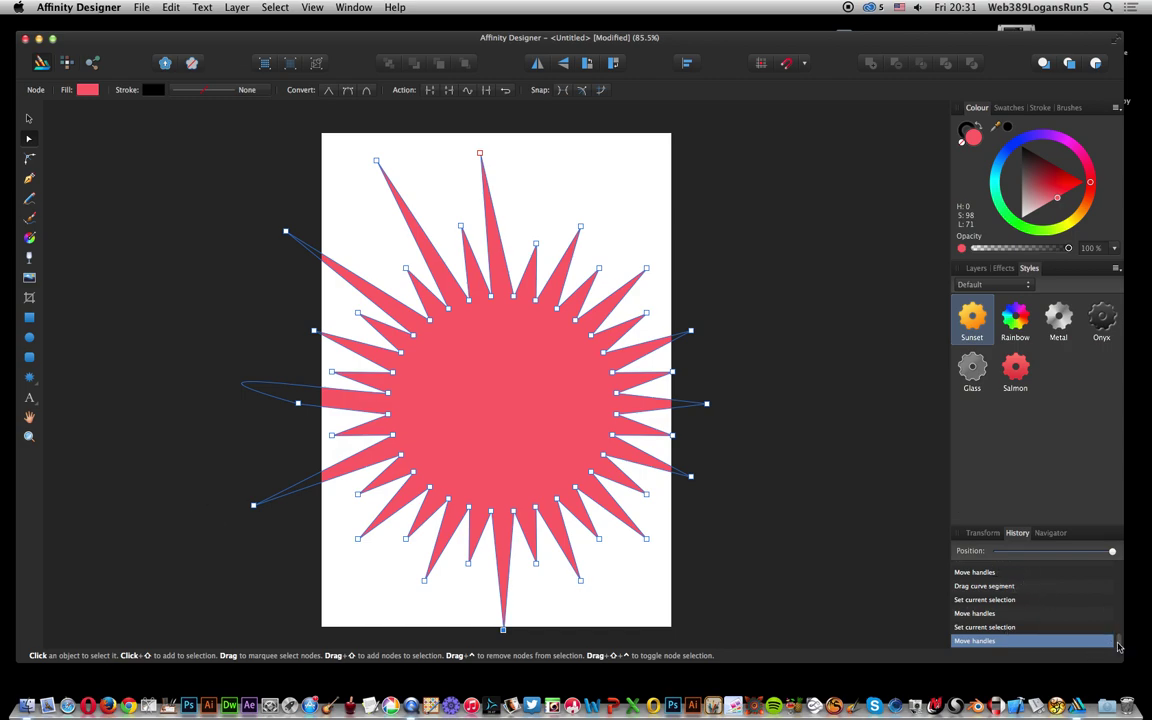
Step back in History to 'Set double star inner radius', undoing the node edits.
click(1003, 598)
scroll(1005, 592, down, 5)
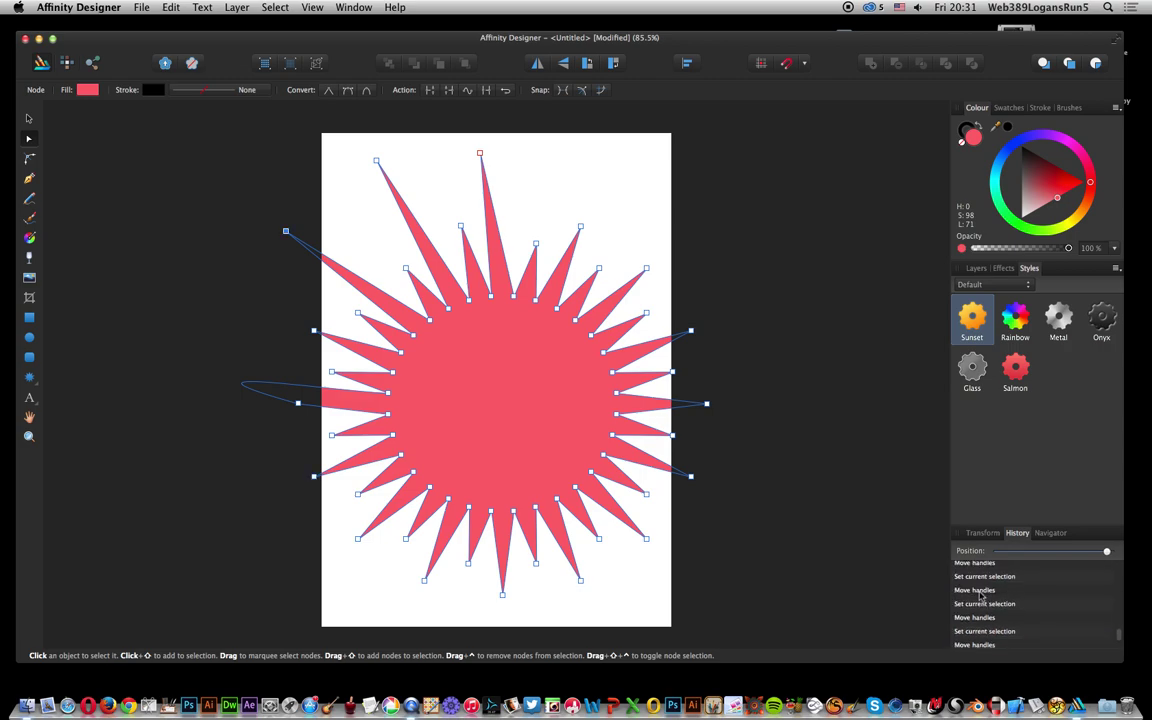
click(1004, 588)
scroll(1000, 605, up, 5)
scroll(998, 617, down, 5)
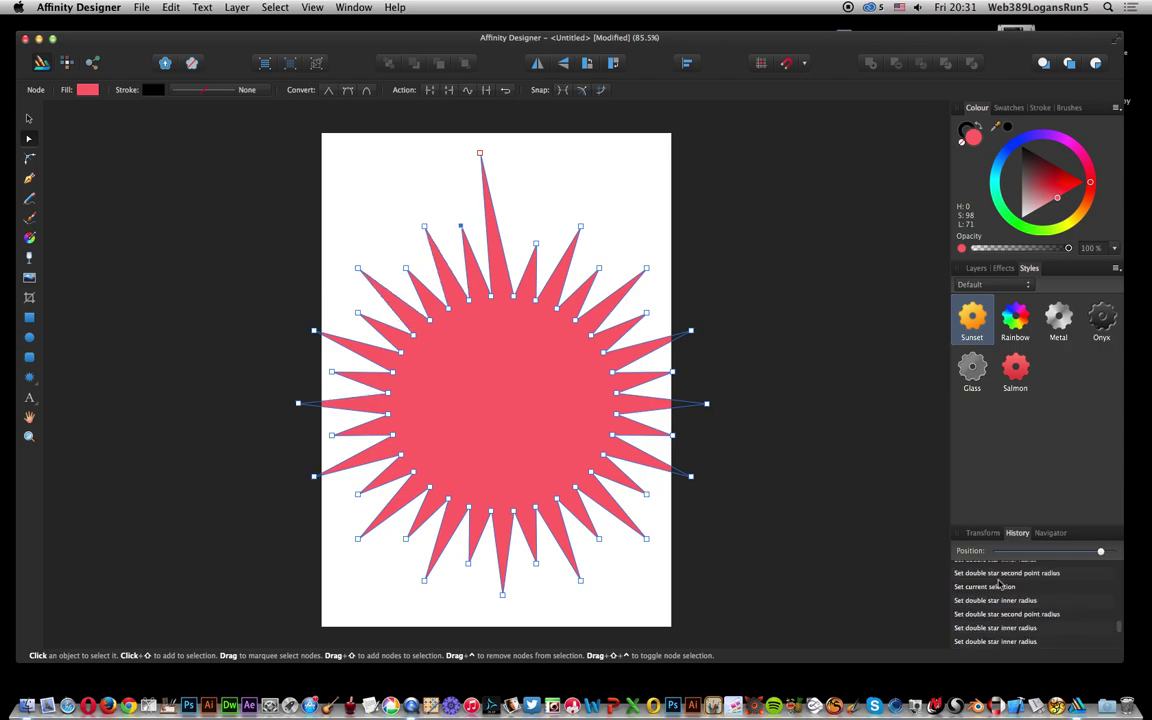
click(1016, 576)
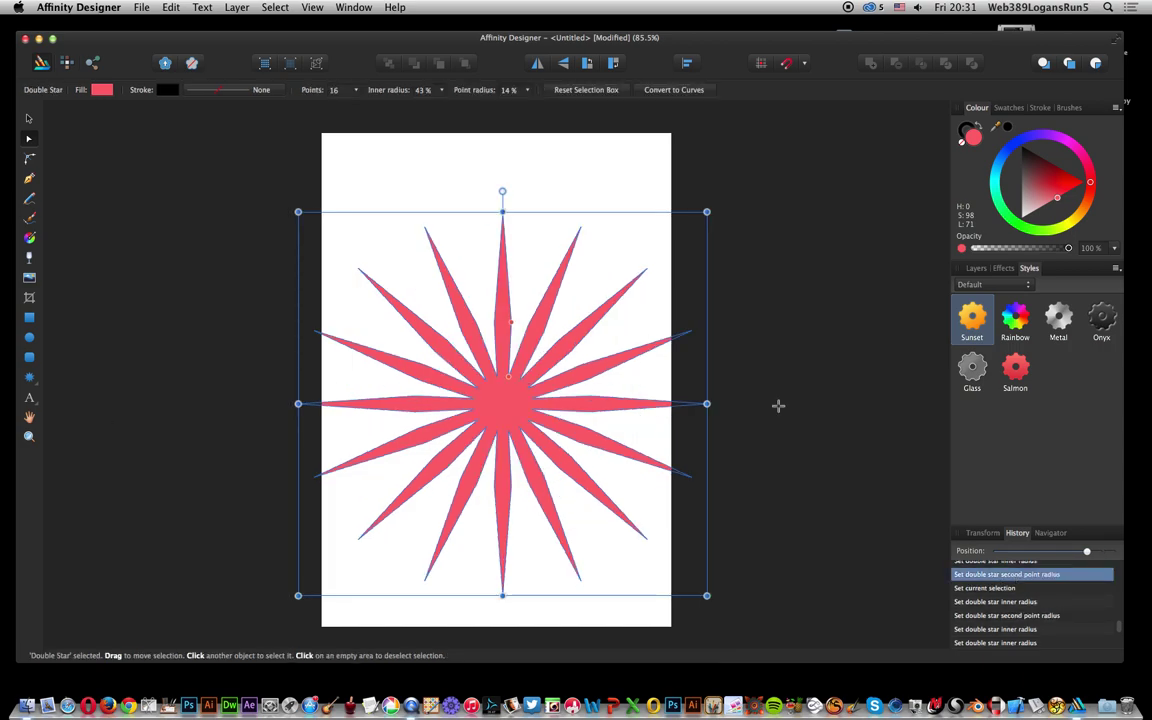
click(1002, 588)
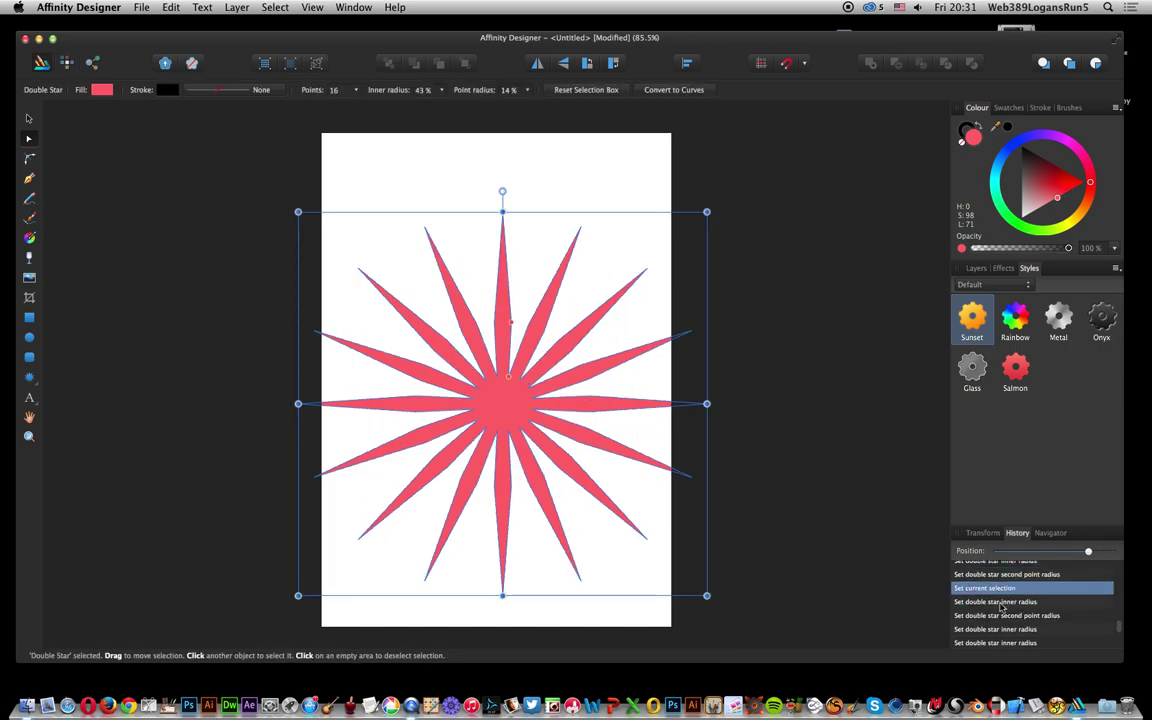
click(996, 601)
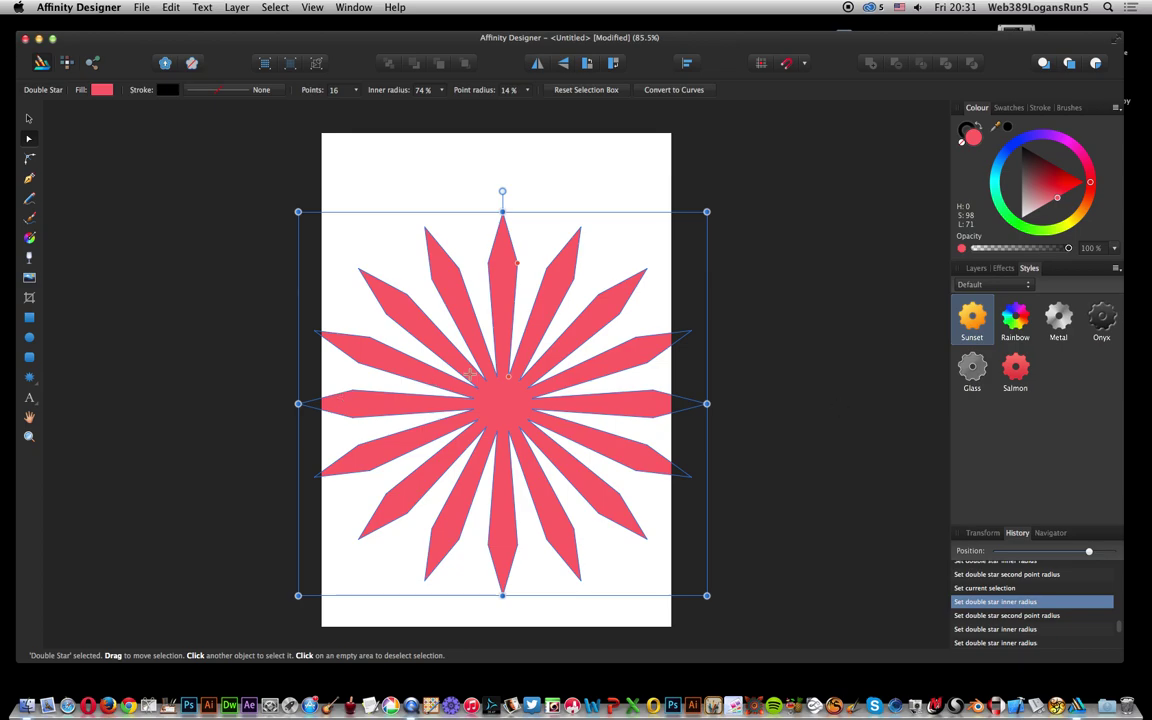
Preview the Rainbow, Metal and Onyx styles, apply Salmon, and show the Effects list.
click(1016, 318)
click(1058, 318)
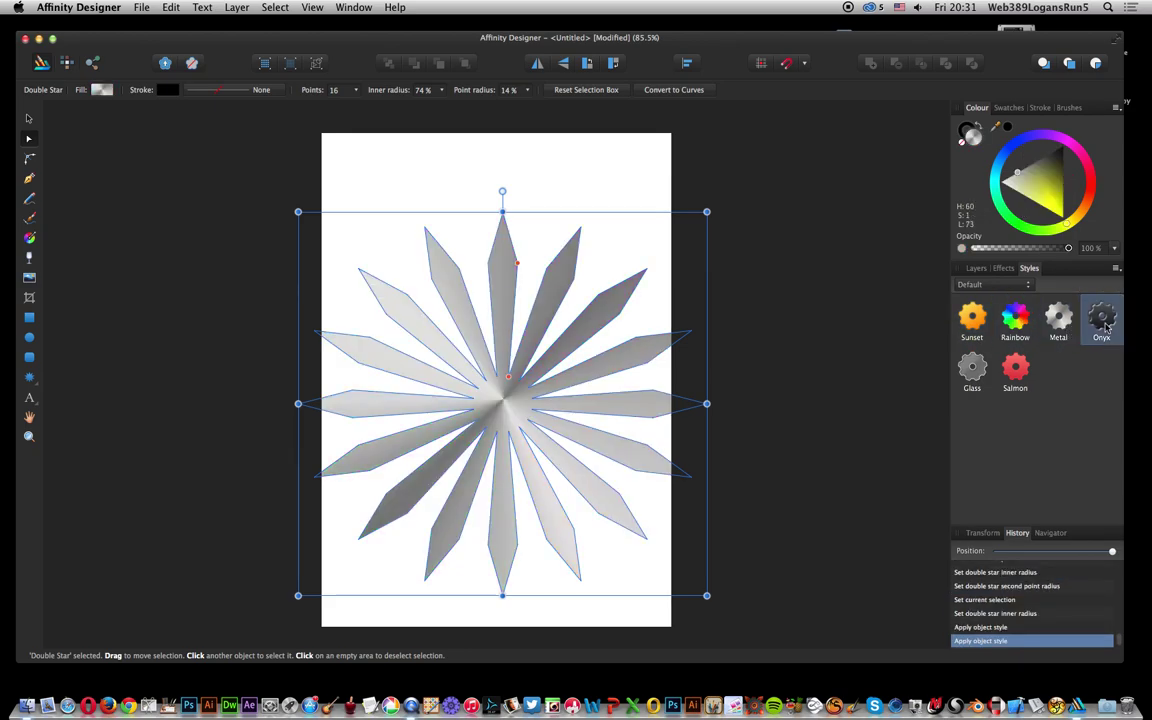
click(1105, 328)
click(1015, 370)
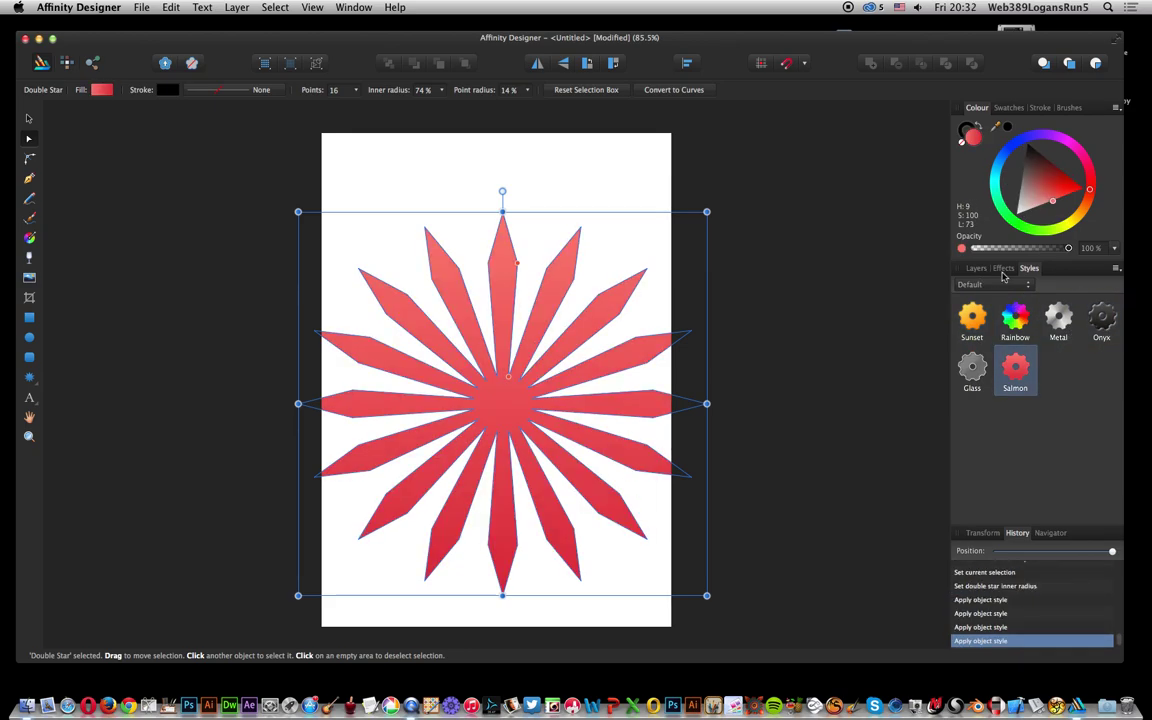
click(975, 269)
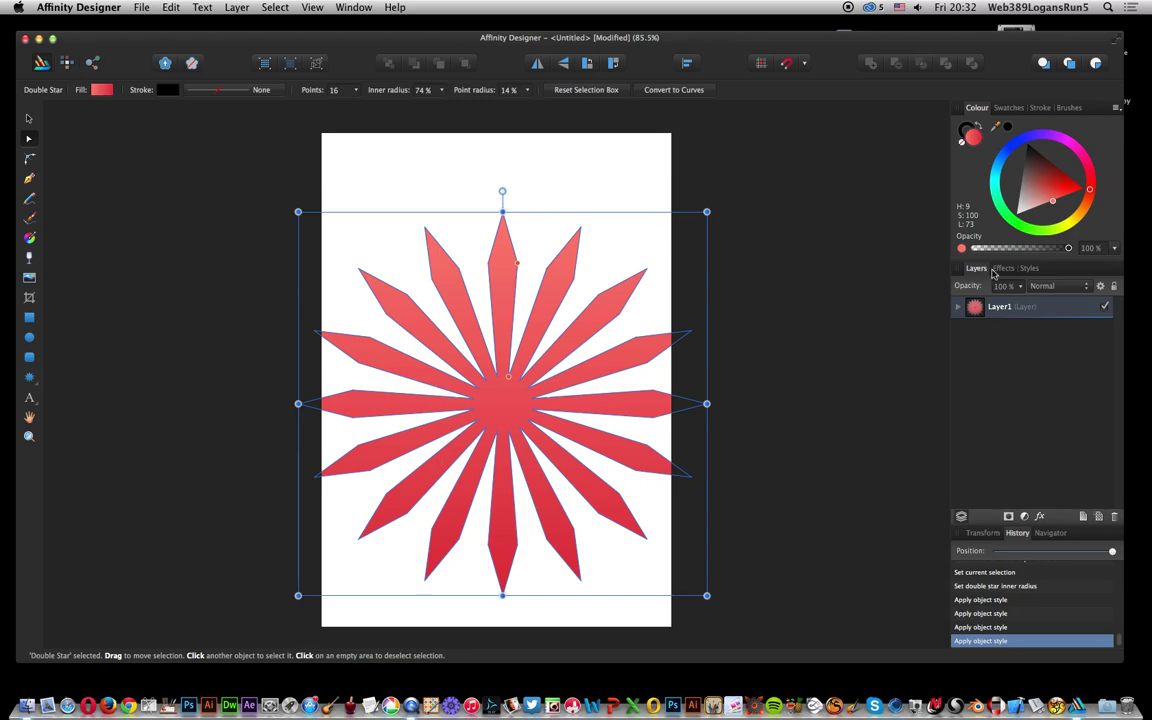
click(1002, 269)
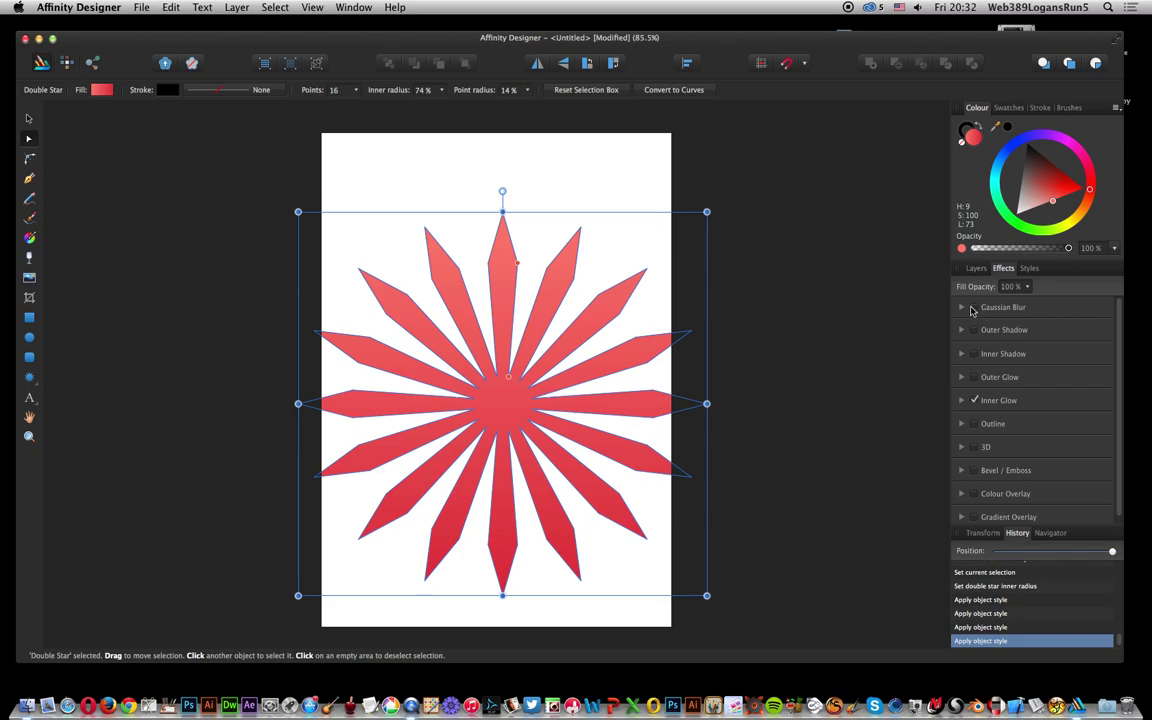
Set the Gaussian Blur radius to 15.4 px.
click(962, 308)
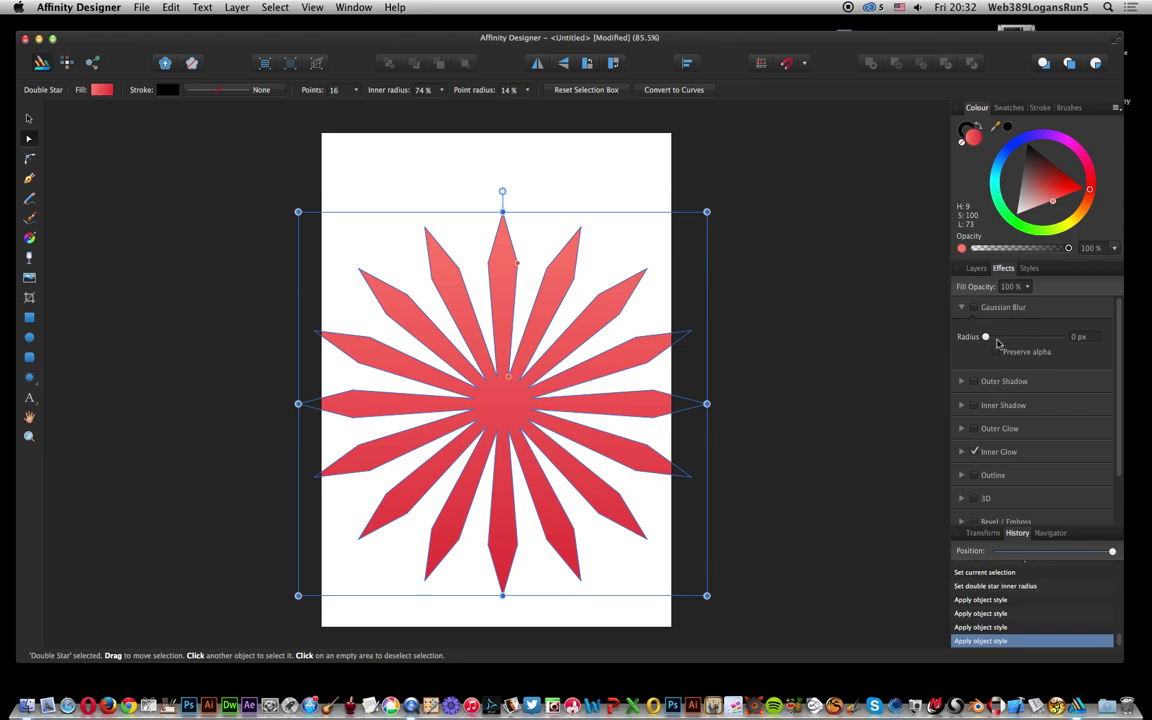
drag(986, 342, 1023, 341)
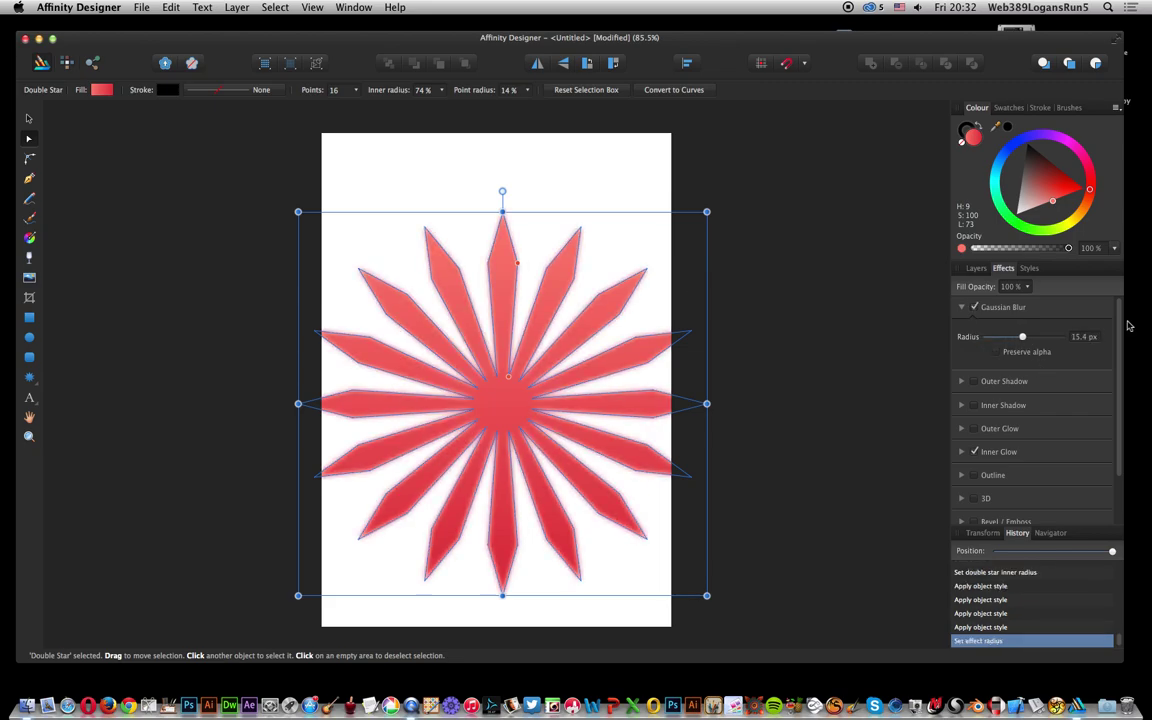
click(962, 383)
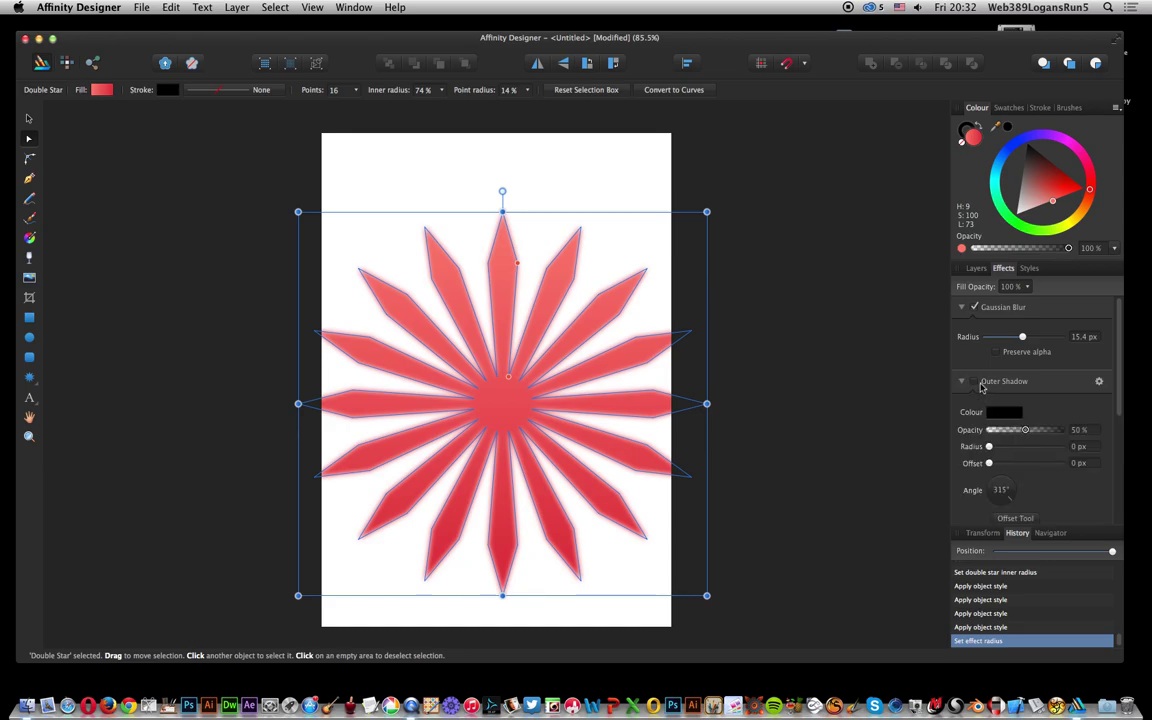
click(966, 383)
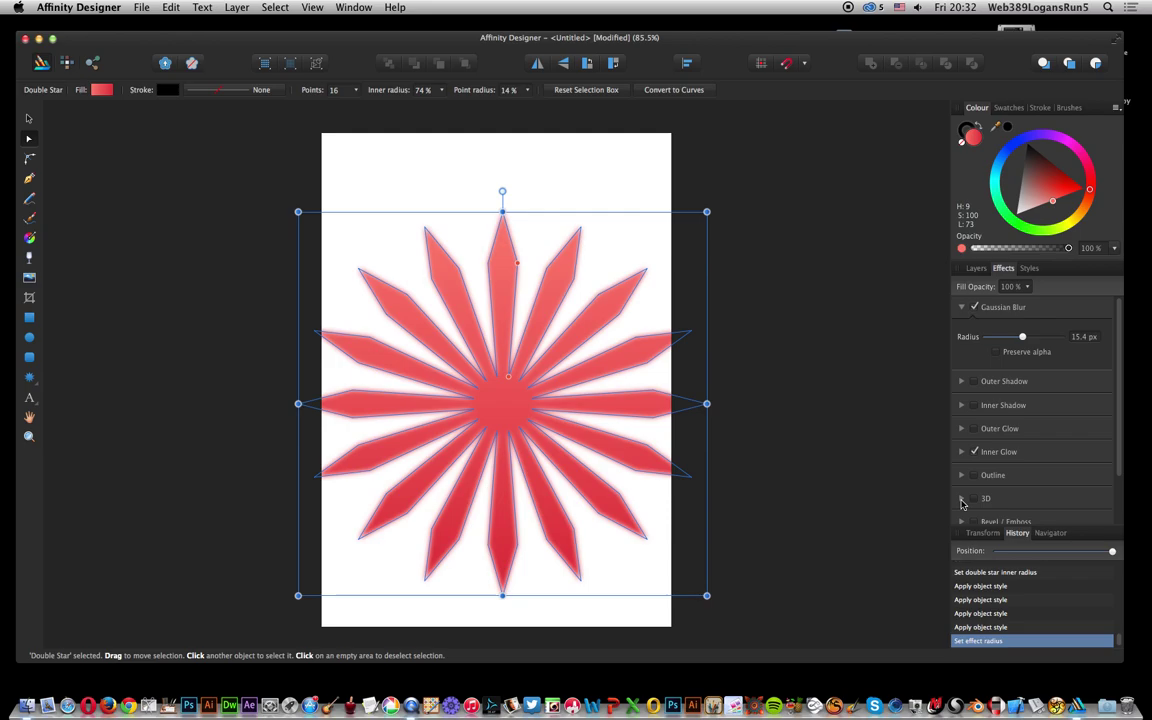
Enable the 3D effect at 100% opacity and 5 px radius.
scroll(990, 445, down, 2)
click(997, 455)
scroll(997, 455, down, 1)
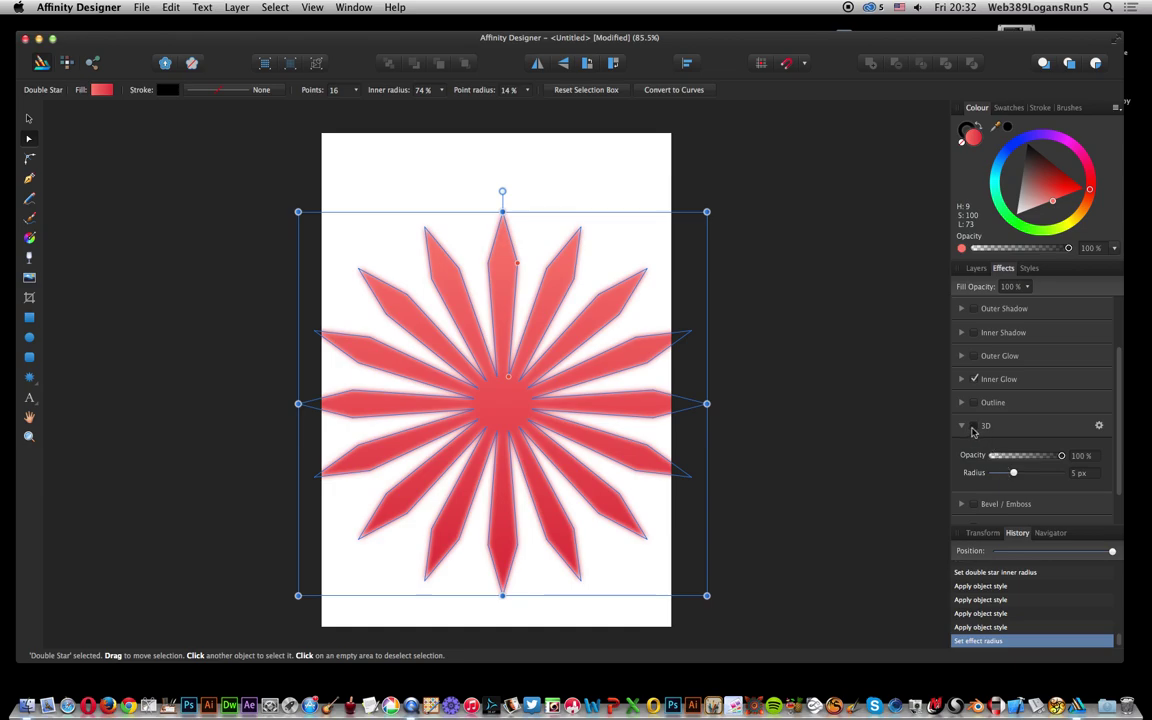
click(974, 426)
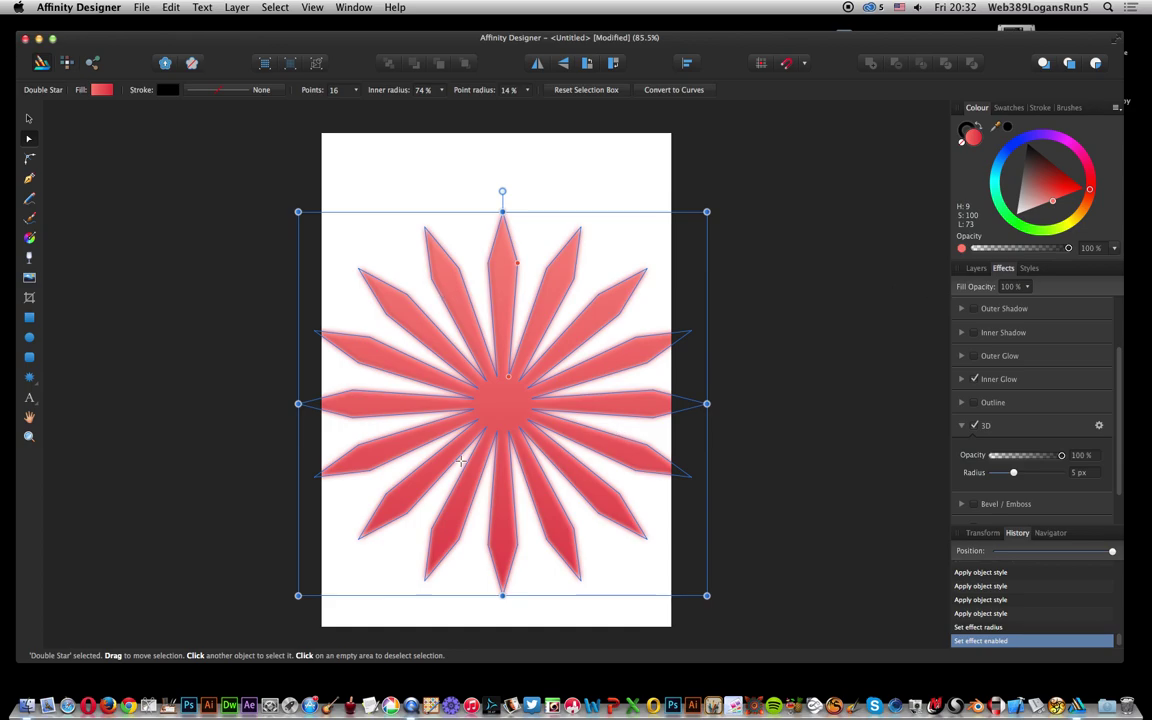
Add a Bevel / Emboss effect at 75% opacity with a 9.3 px radius.
click(1011, 473)
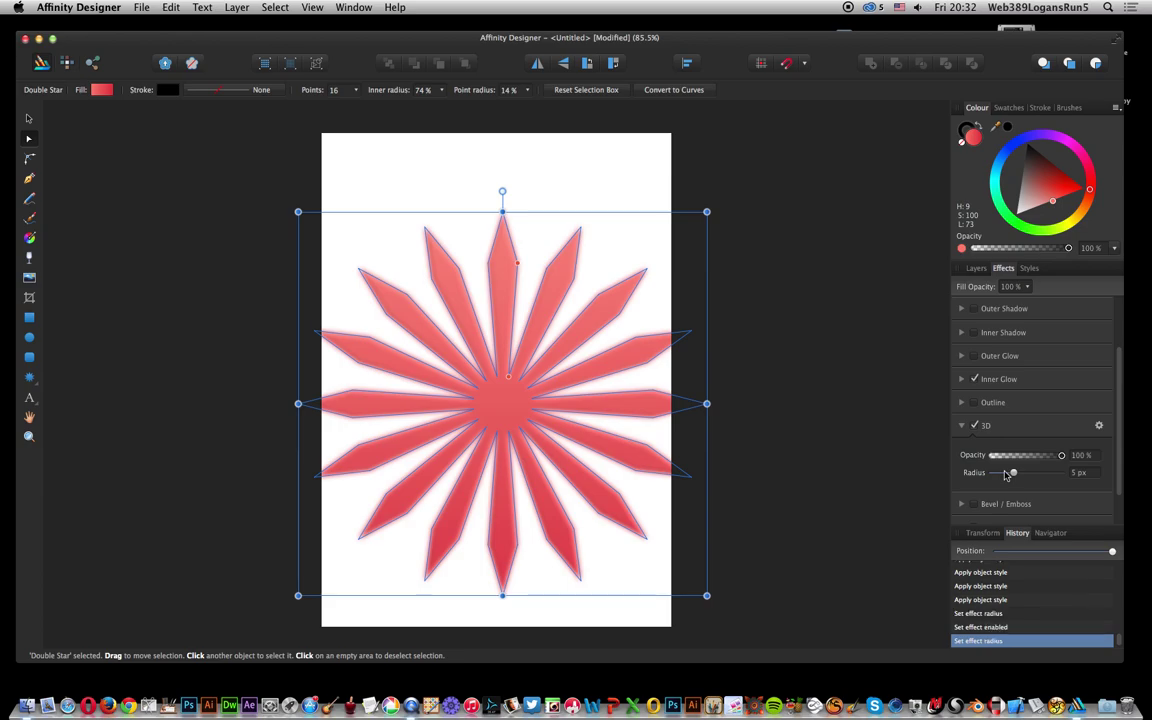
click(962, 505)
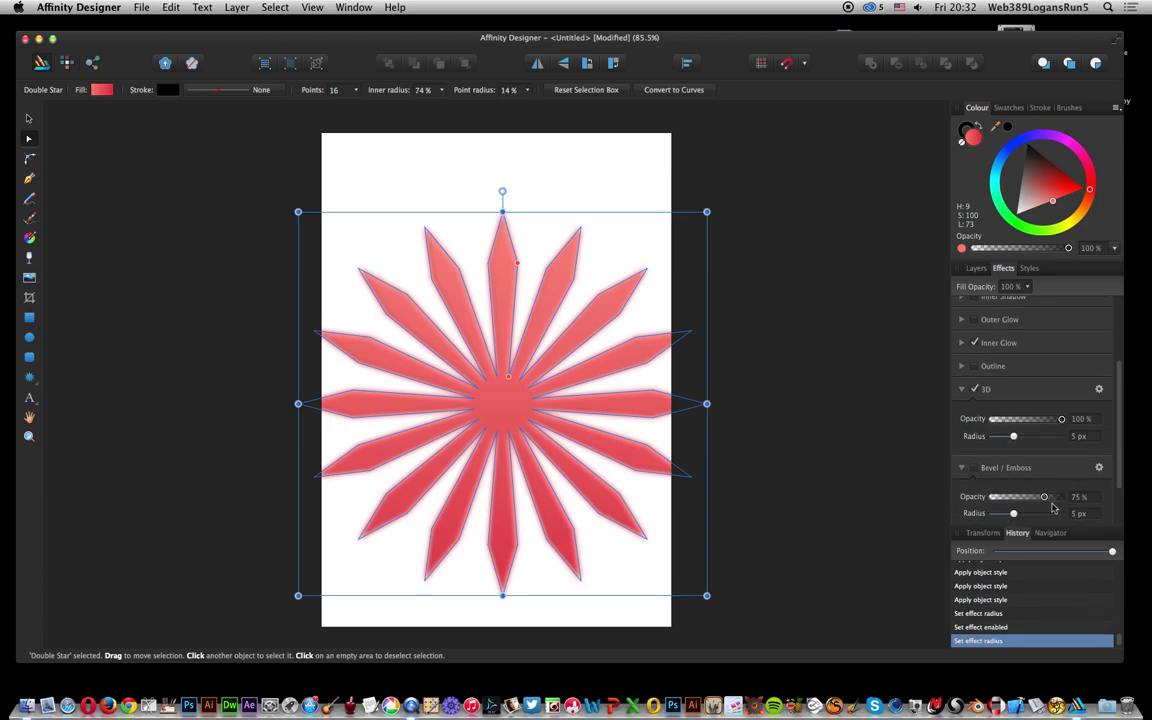
drag(1021, 519, 1032, 514)
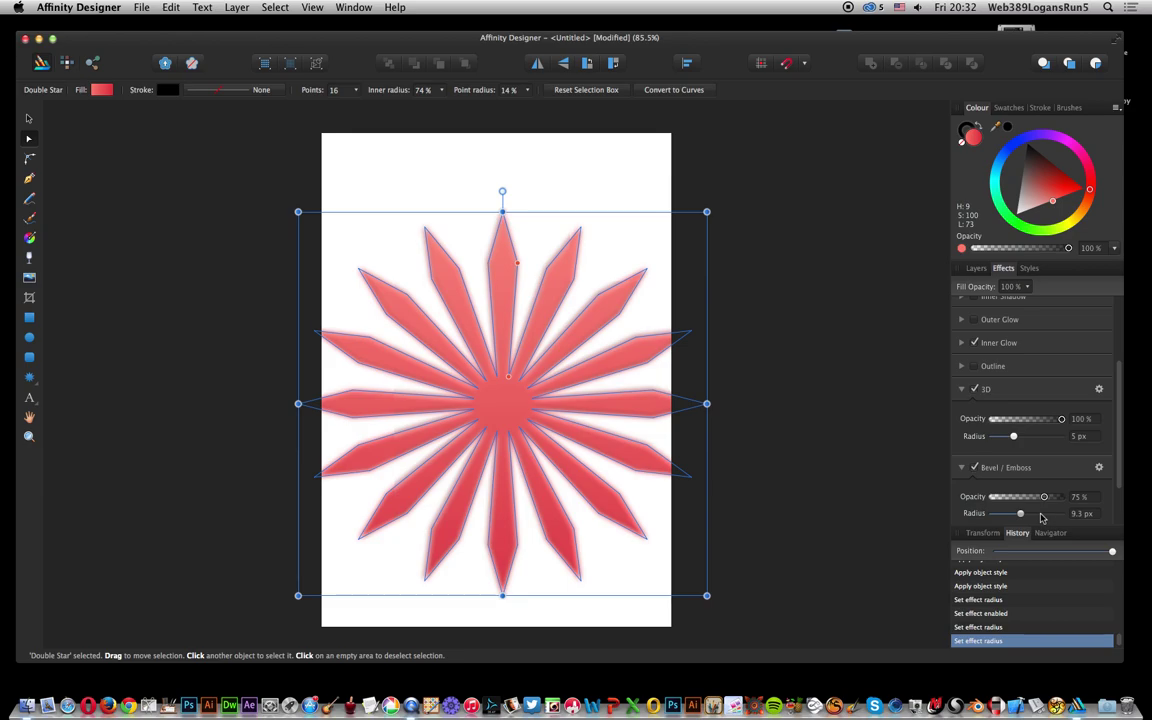
Turn off the star's Gaussian Blur effect.
scroll(997, 374, up, 5)
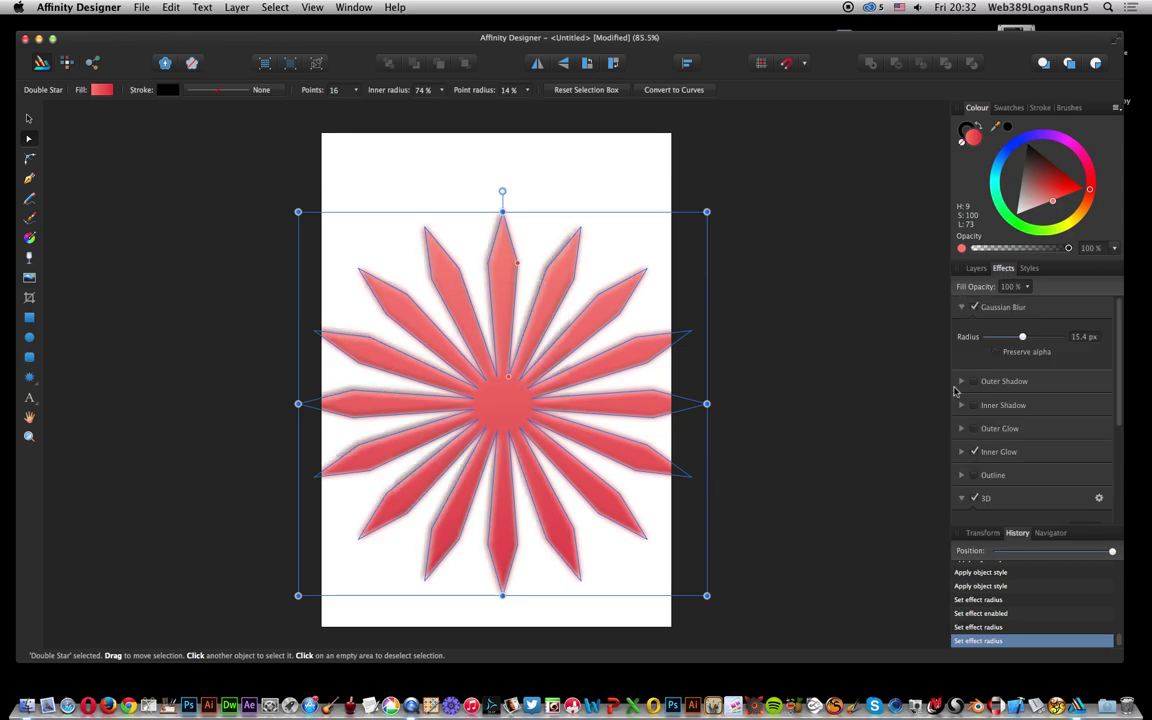
click(975, 308)
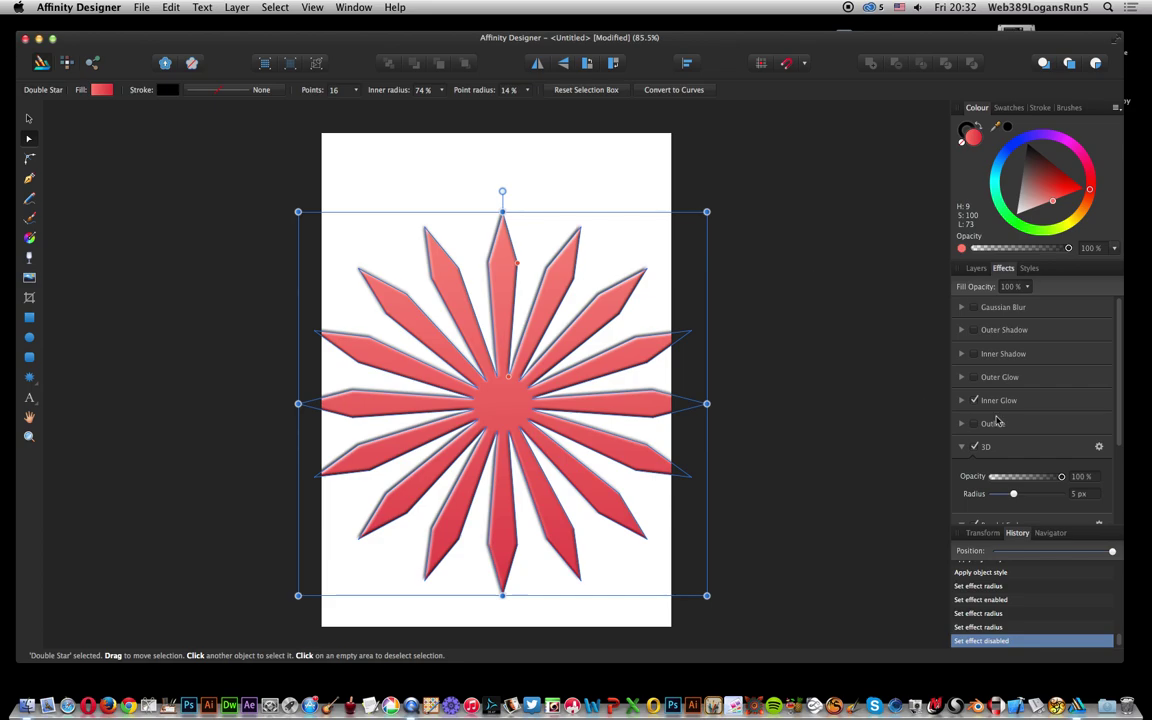
scroll(996, 422, down, 1)
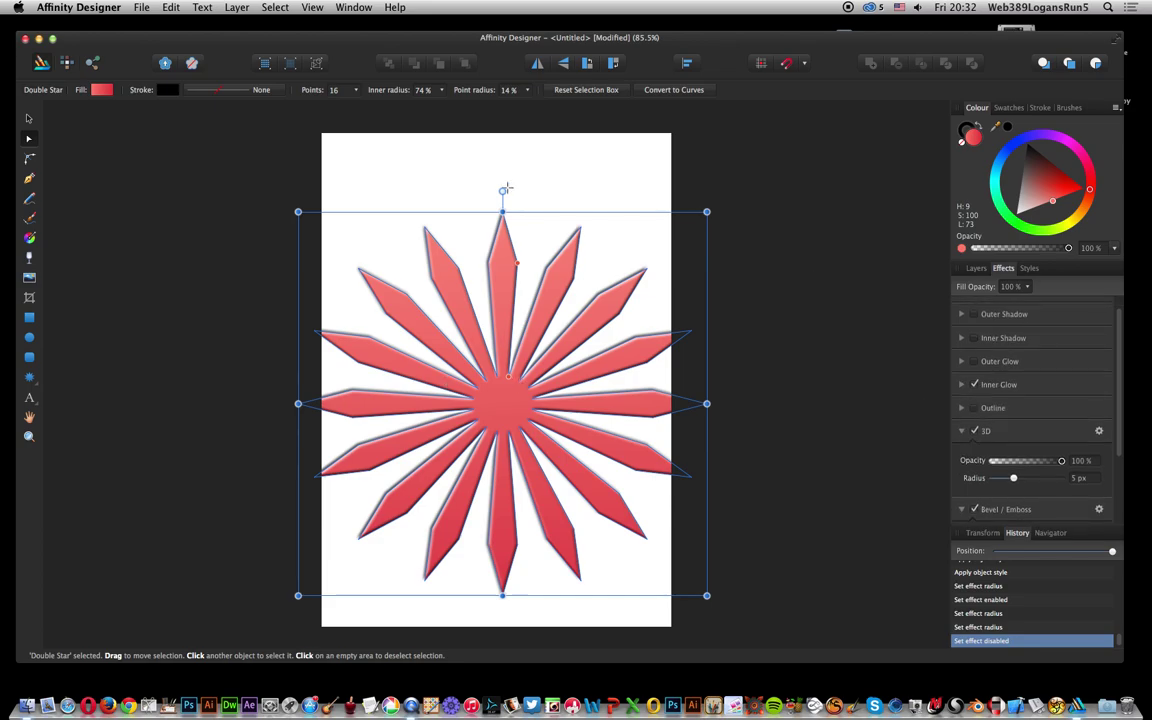
Drag the star's handles to an 88% inner radius and 51% point radius.
drag(516, 263, 521, 223)
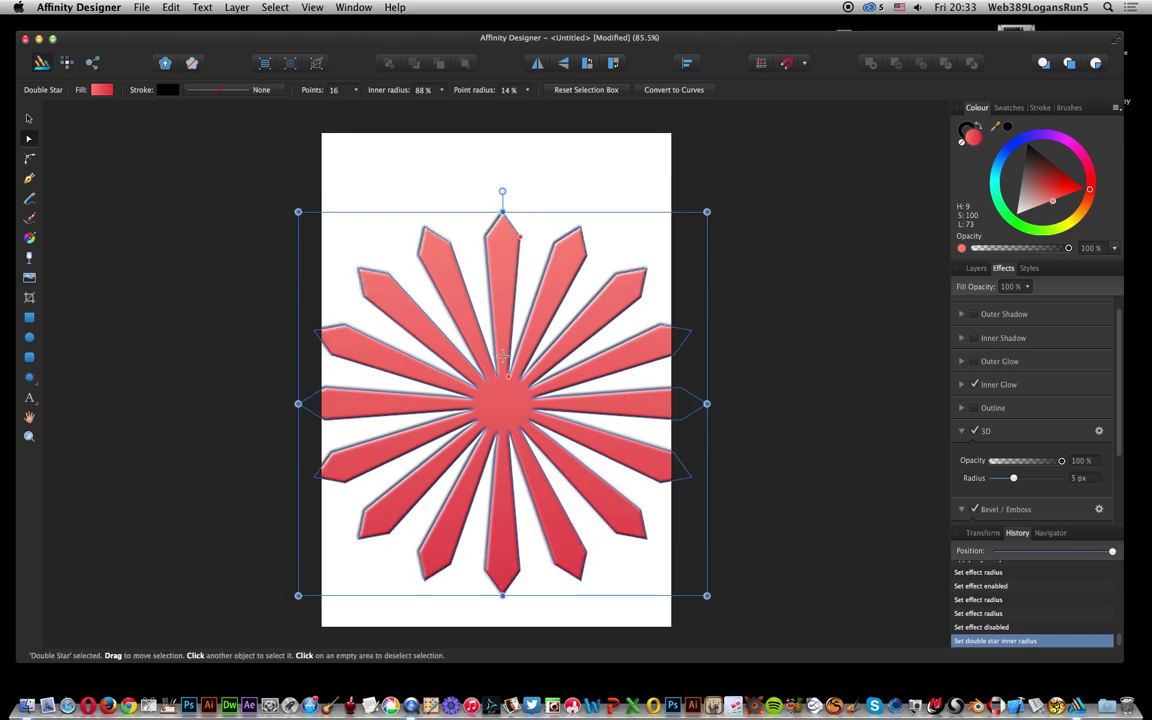
drag(516, 380, 517, 307)
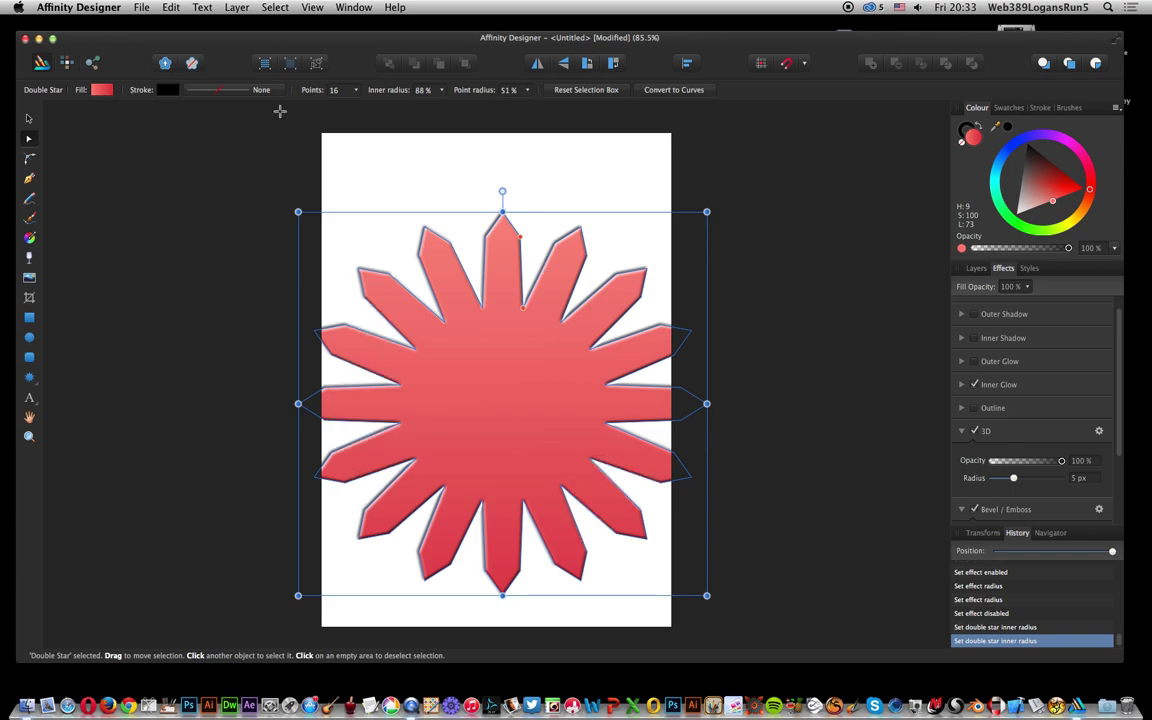